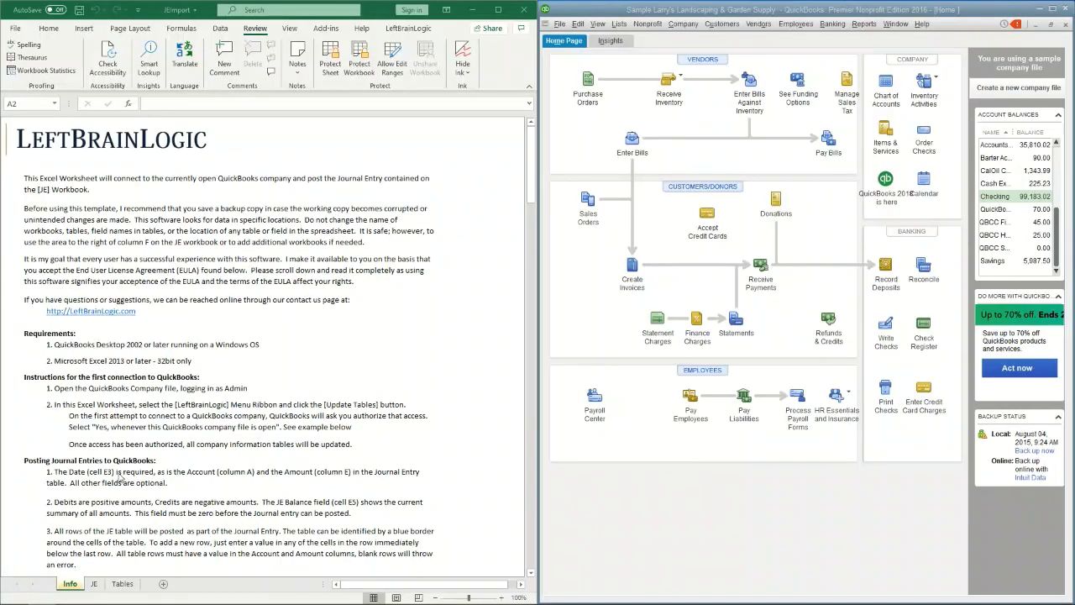
# Review the layout of the JE and Tables worksheets, including the journal entry columns and the lookup table headings.
pyautogui.click(95, 585)
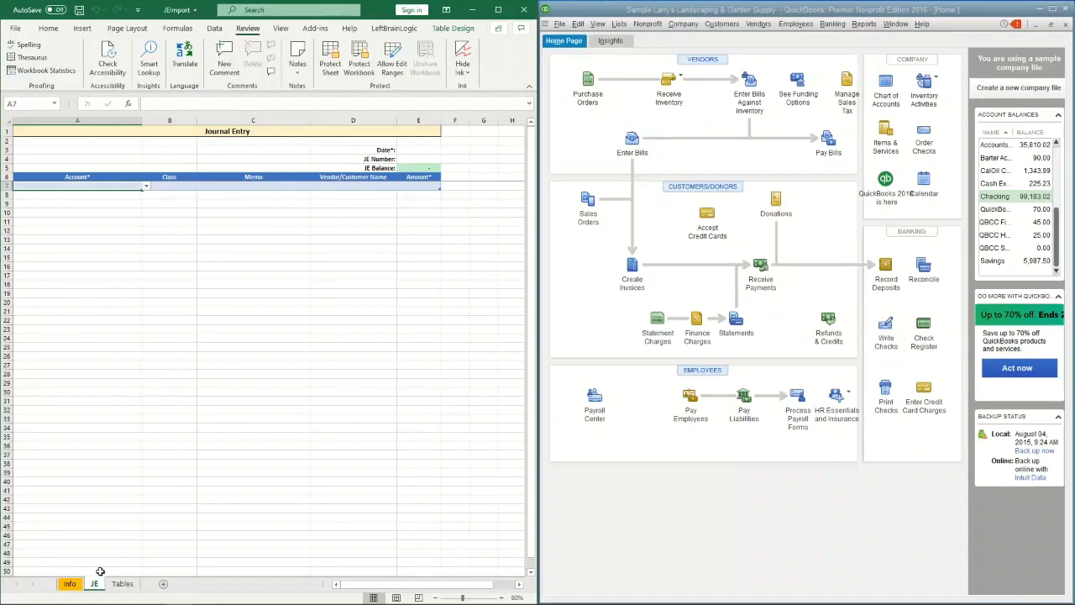
pyautogui.click(122, 584)
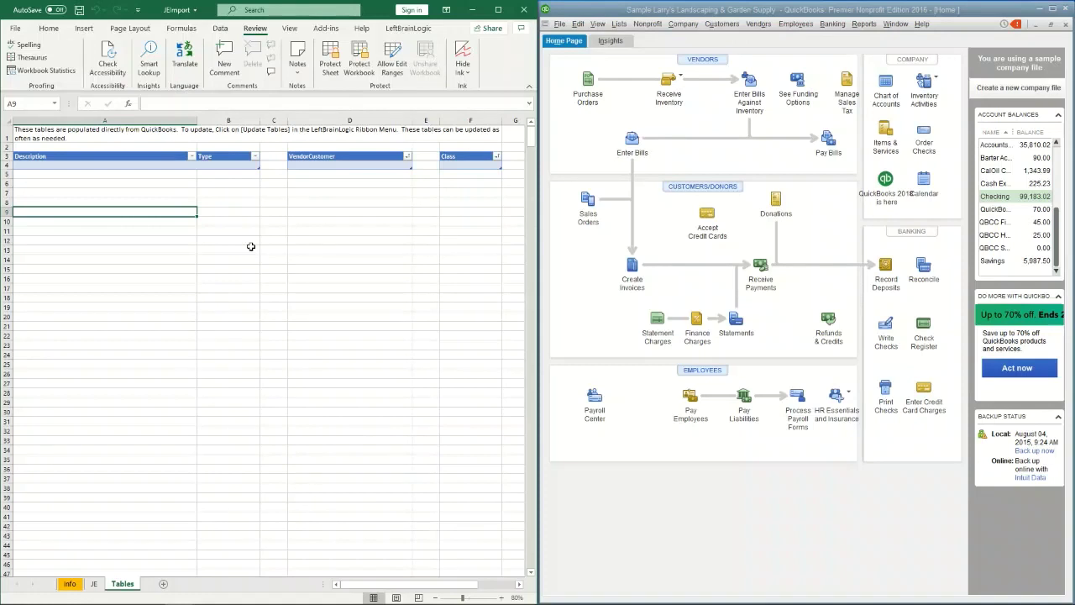
pyautogui.click(94, 584)
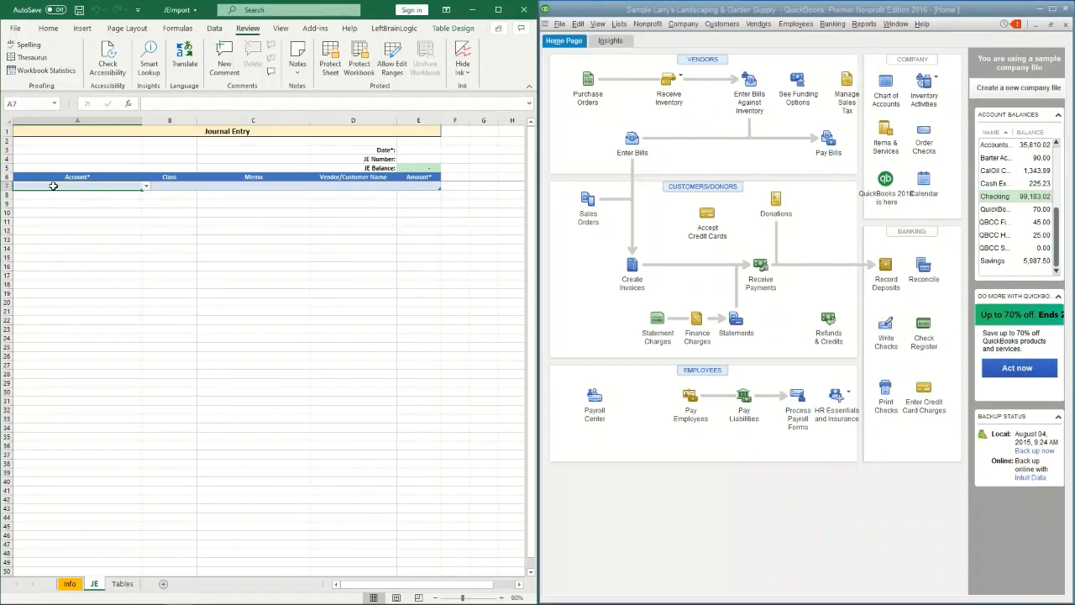
pyautogui.click(122, 583)
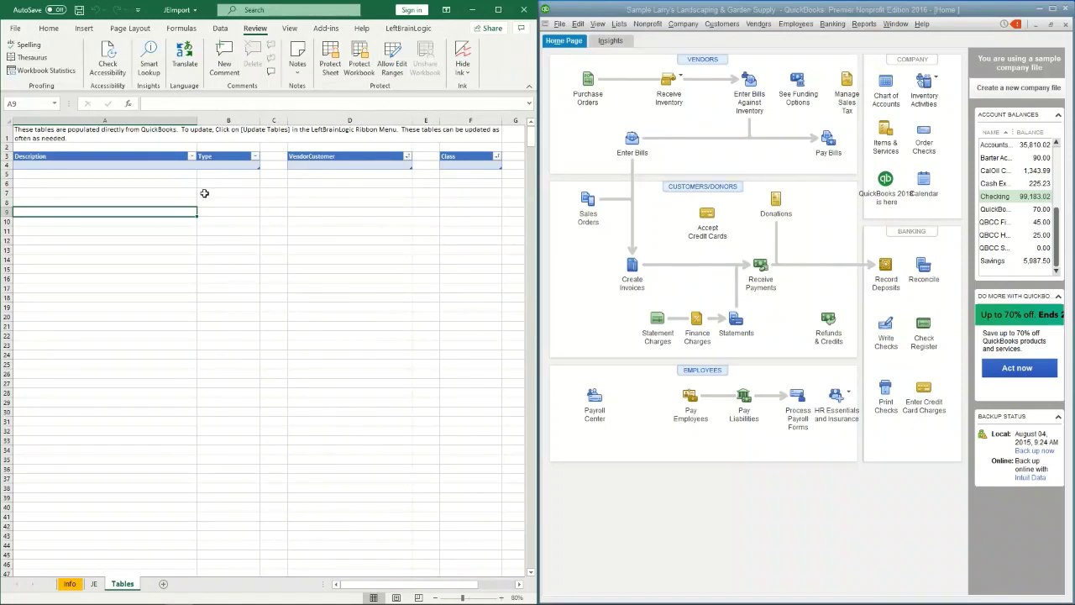
pyautogui.click(94, 583)
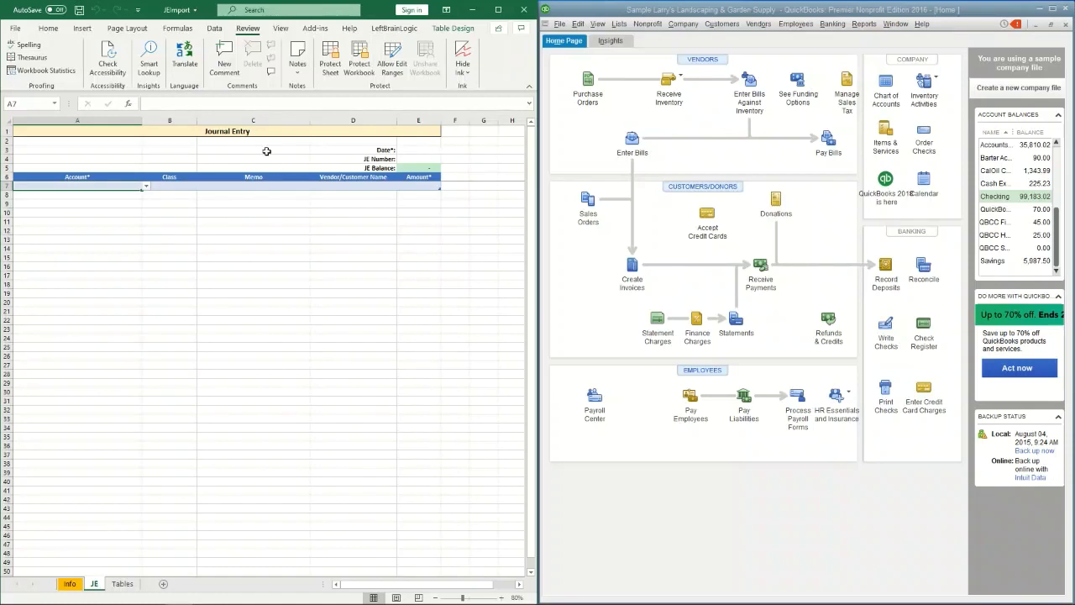
# Start the LeftBrainLogic table update on the Tables worksheet from the open QuickBooks company file.
pyautogui.click(125, 585)
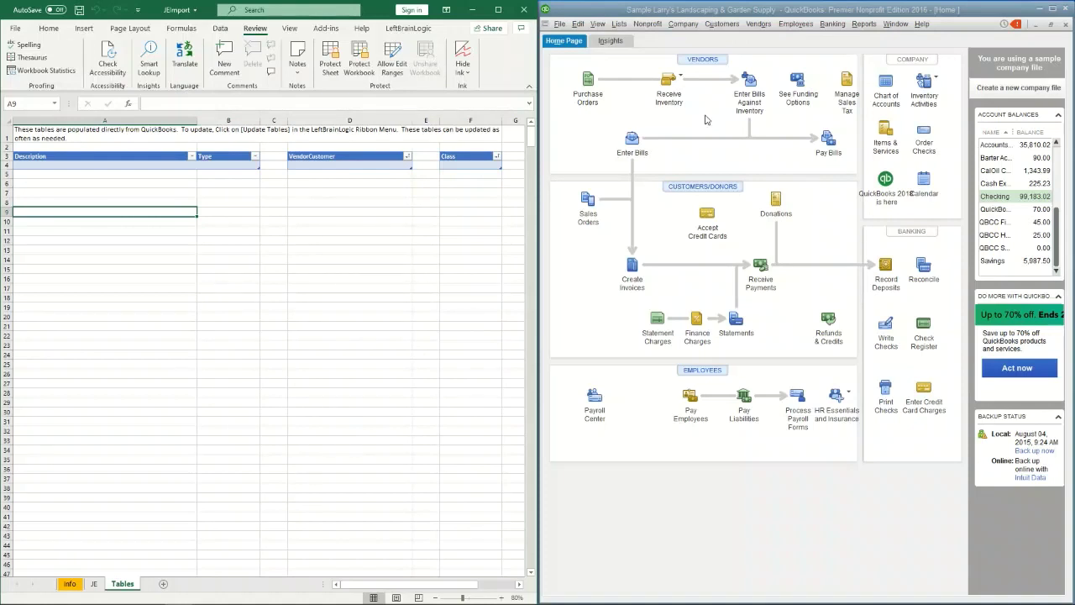
pyautogui.click(213, 213)
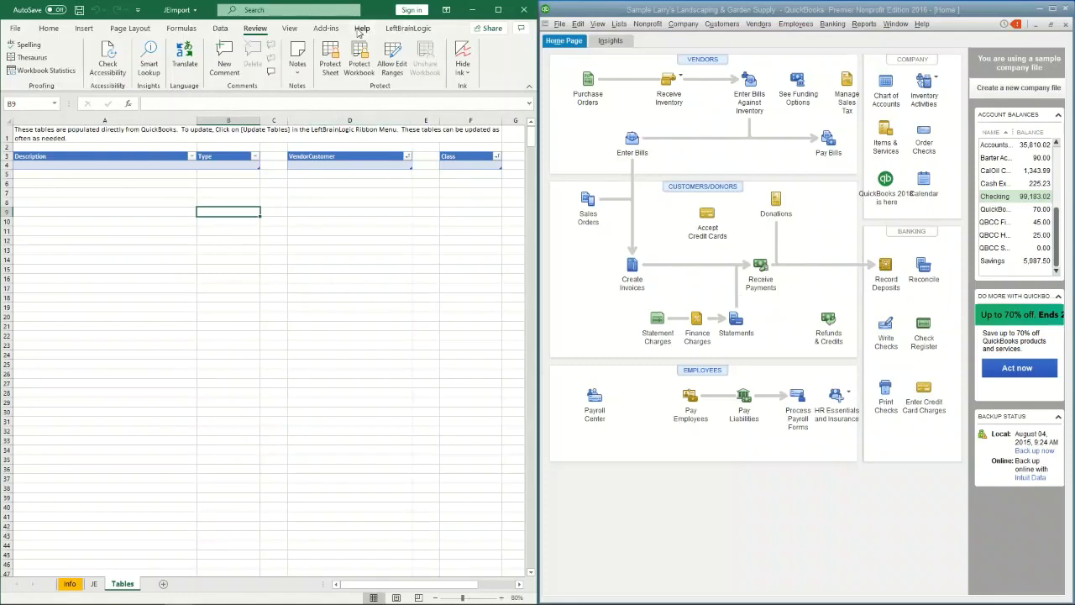
pyautogui.click(409, 32)
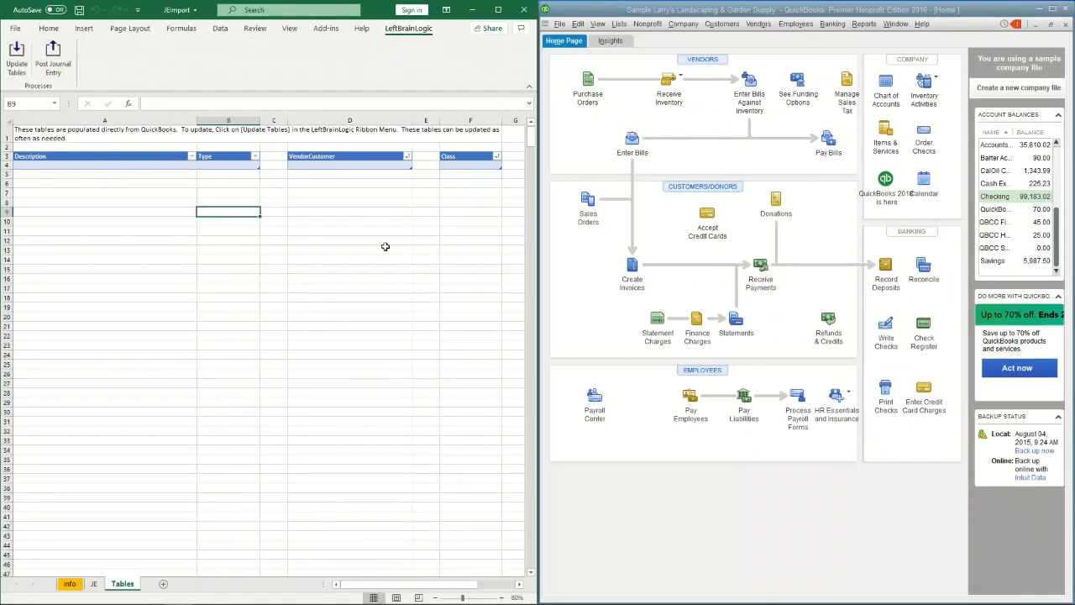
pyautogui.click(16, 54)
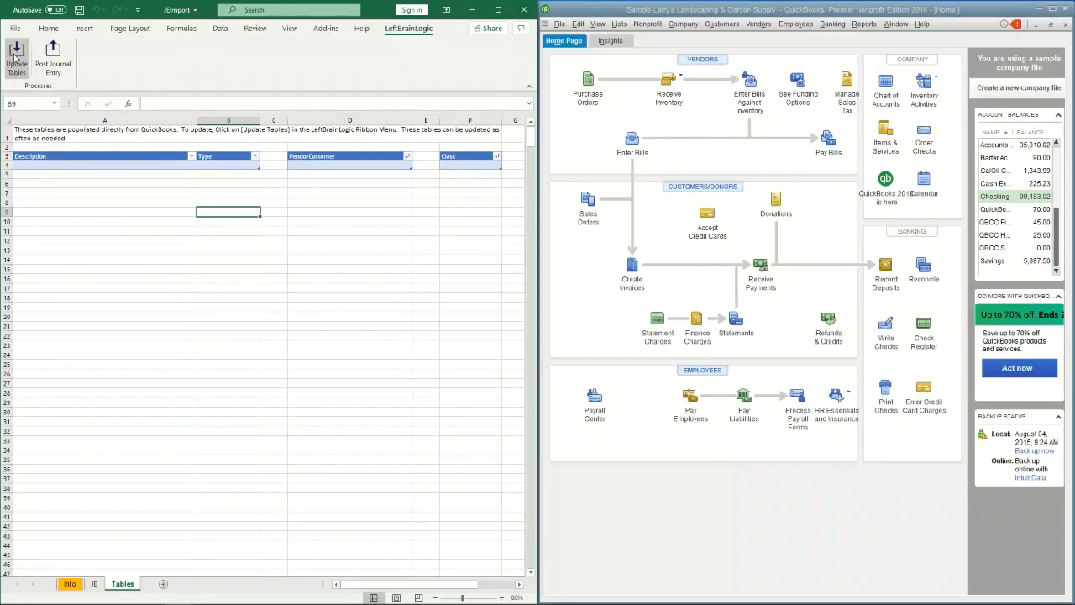
pyautogui.click(17, 64)
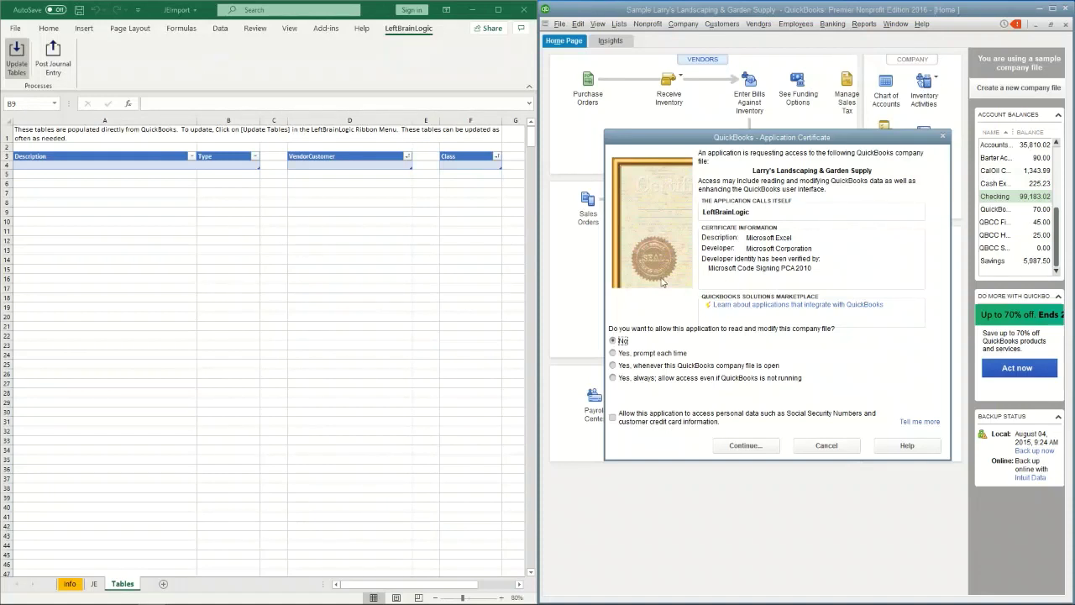
# Grant LeftBrainLogic access whenever this QuickBooks company file is open, and complete the table update.
pyautogui.click(614, 367)
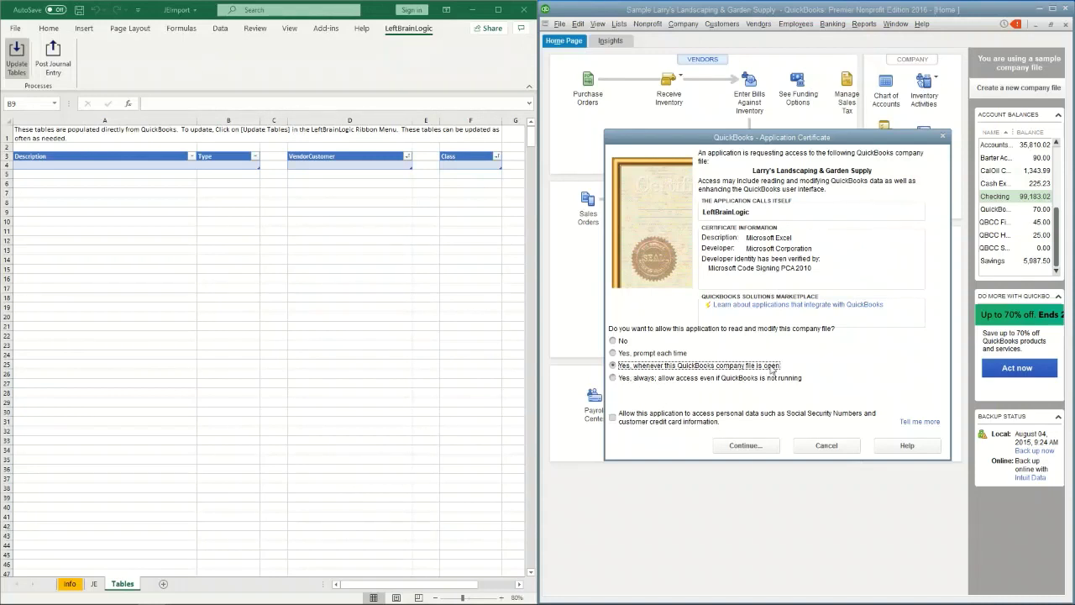
pyautogui.click(746, 445)
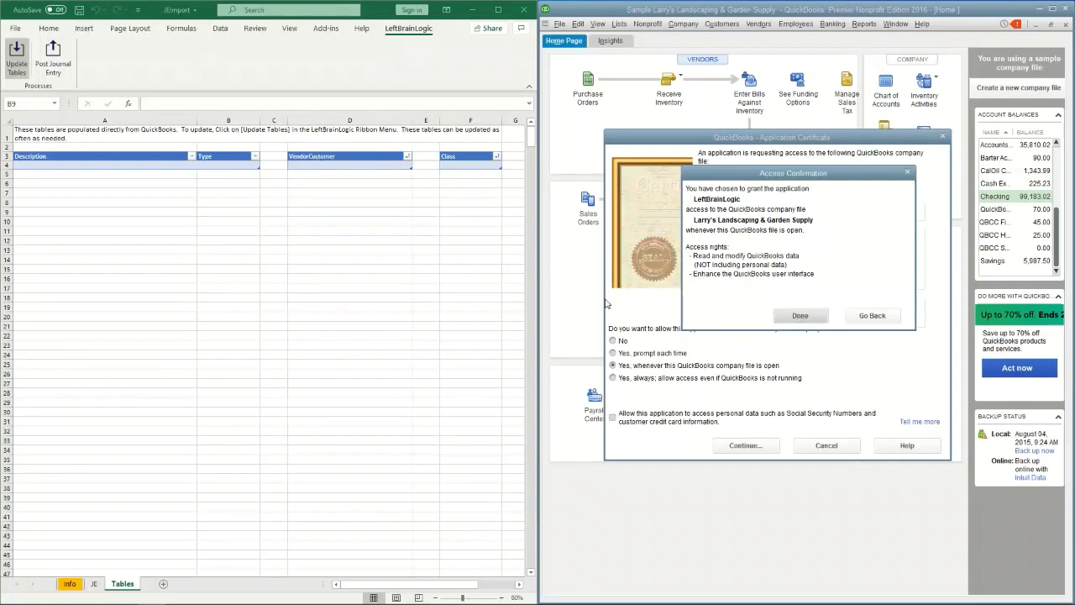
pyautogui.click(810, 323)
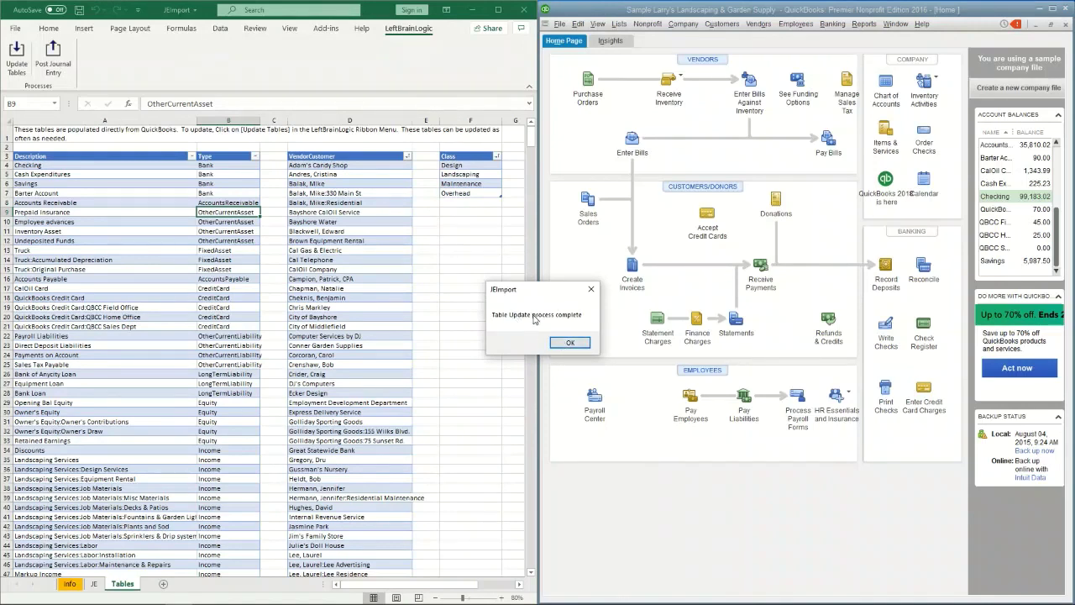
pyautogui.click(568, 343)
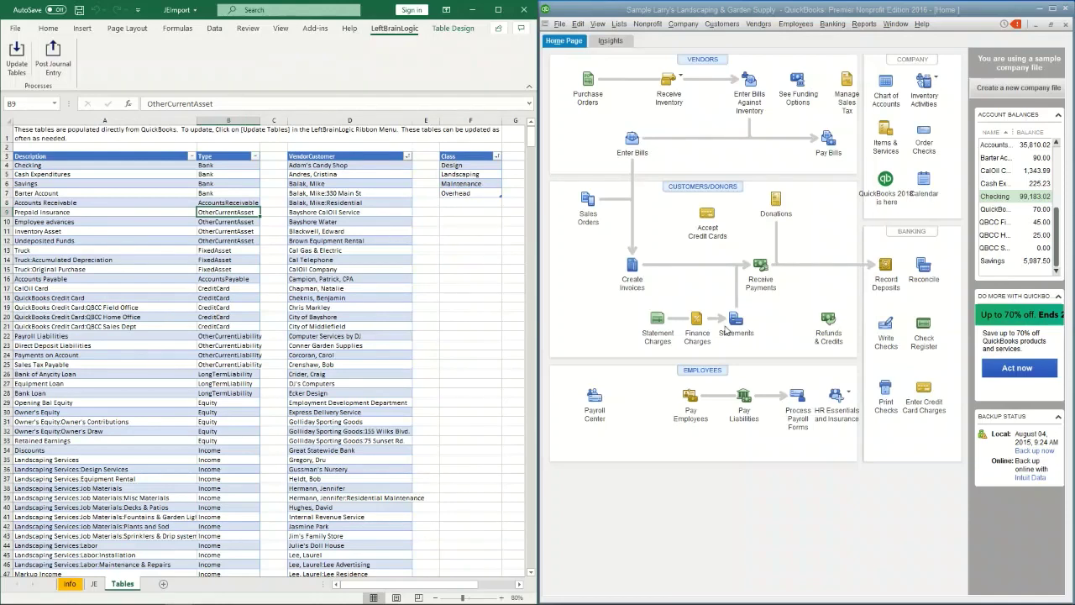
# Examine the imported tables and the account choices offered in the first row of the JE worksheet.
pyautogui.click(65, 216)
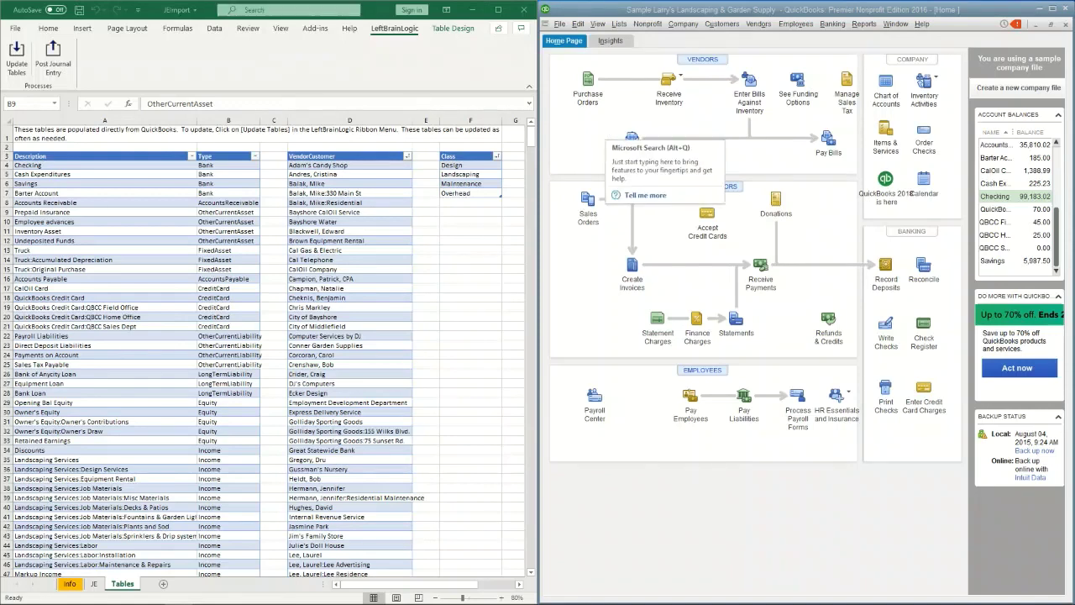
pyautogui.click(227, 212)
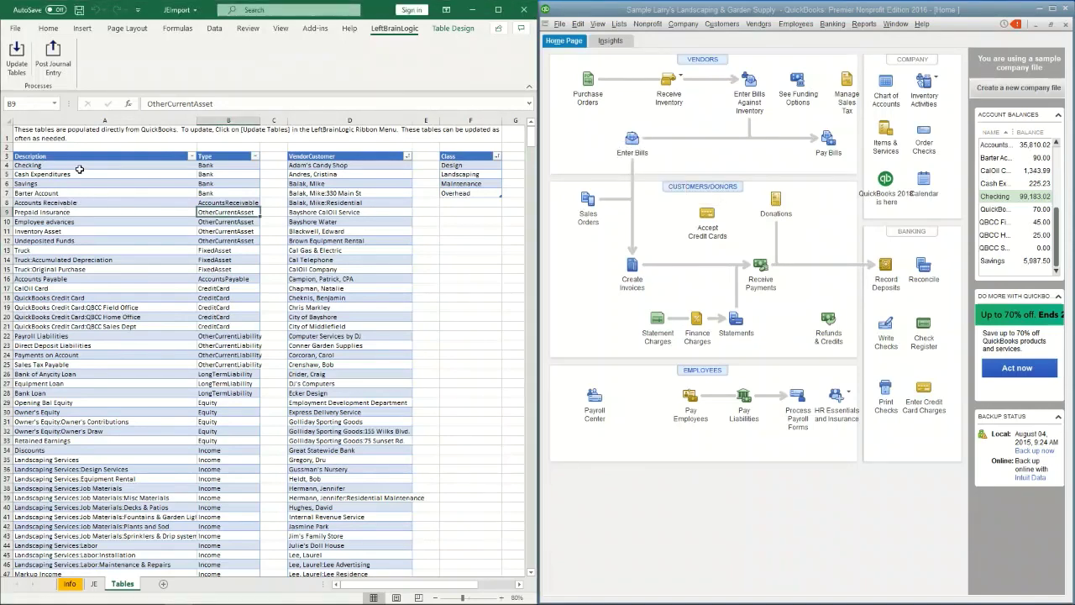
pyautogui.click(94, 584)
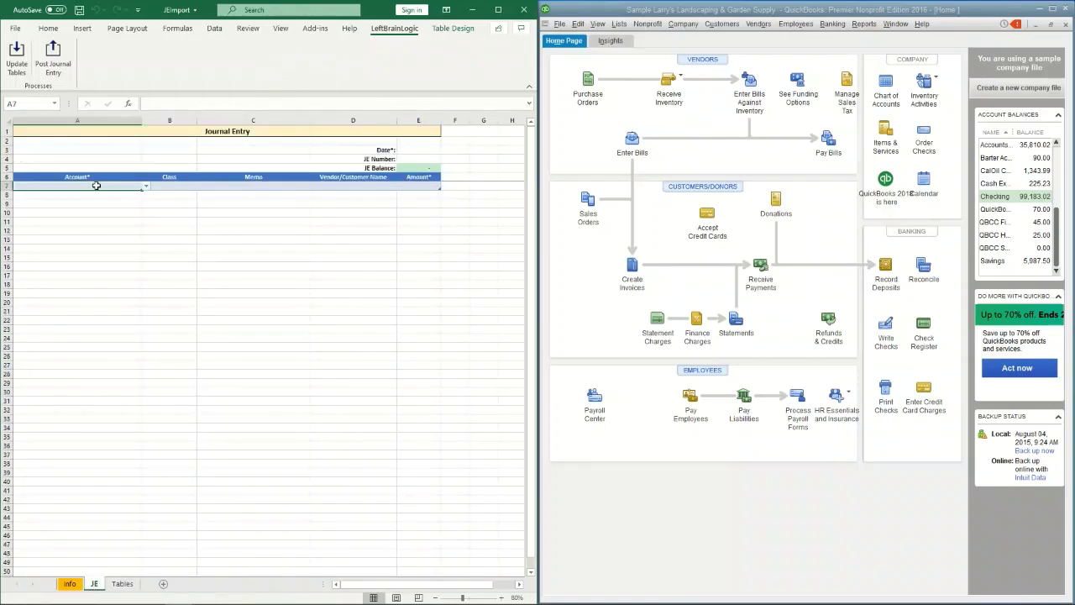
pyautogui.click(146, 186)
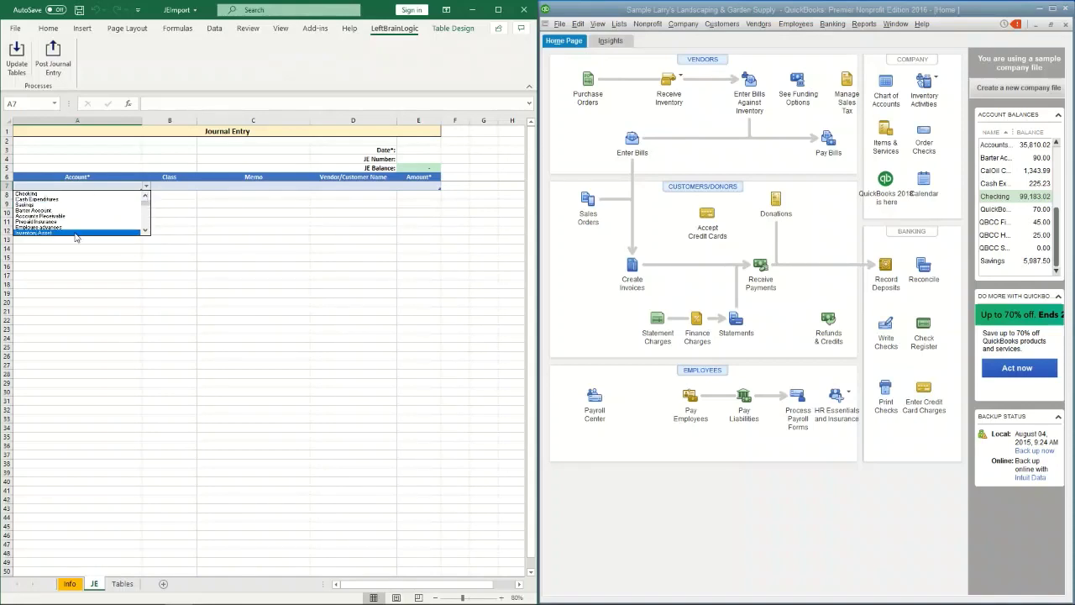
pyautogui.press('Escape')
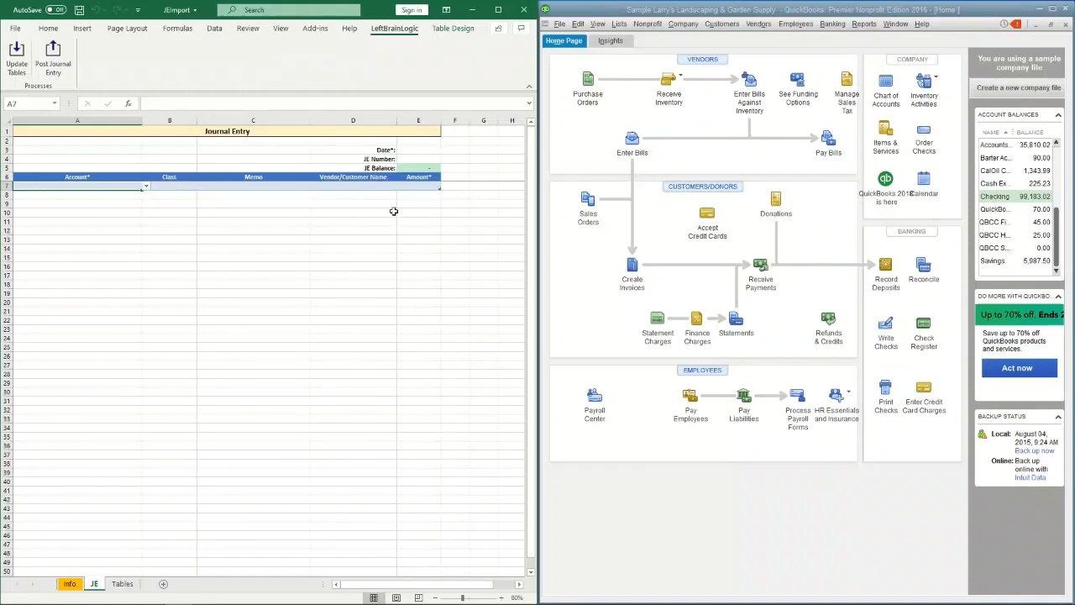
# Fill the first journal entry row with the Barter Account and an amount of 50.
pyautogui.click(146, 185)
pyautogui.click(71, 210)
pyautogui.click(428, 185)
pyautogui.write('50')
pyautogui.press('Return')
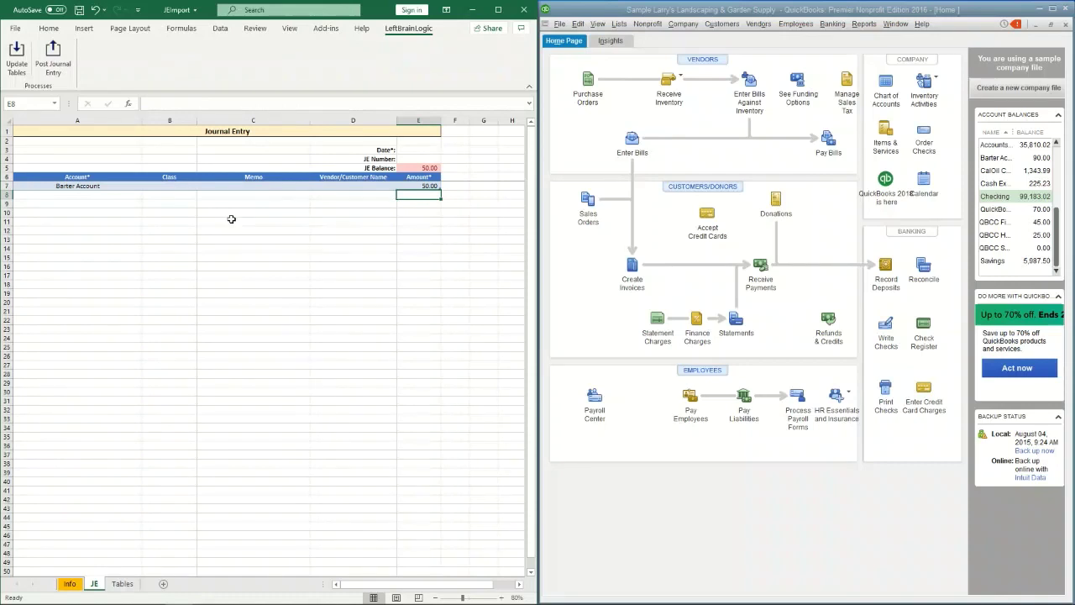
# Enter an amount of 50 in the second journal entry row and 60 in cell E12 below the table.
pyautogui.write('50')
pyautogui.press('Return')
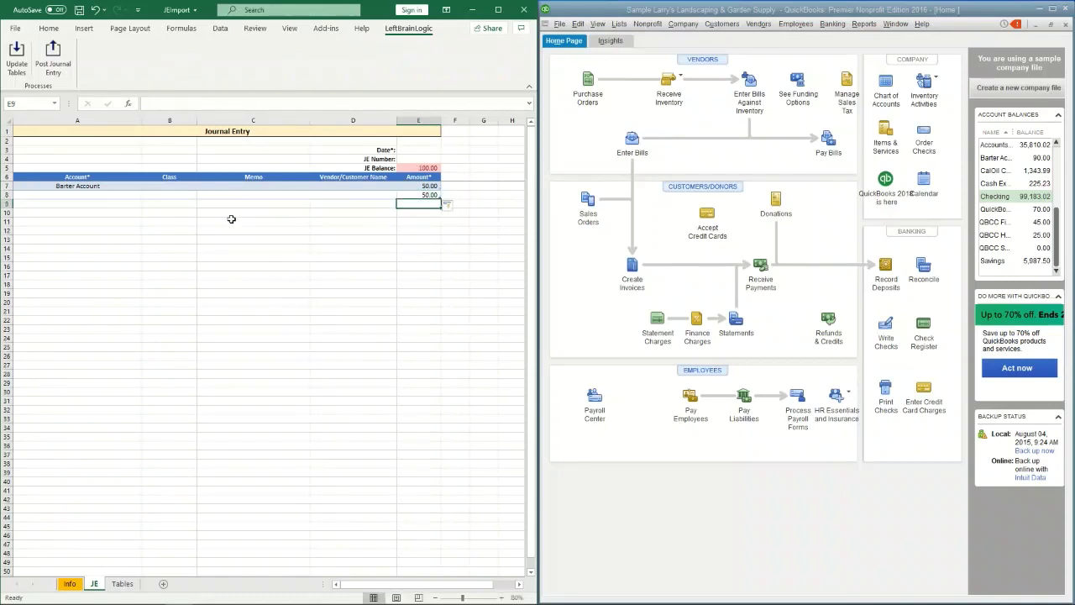
pyautogui.click(419, 230)
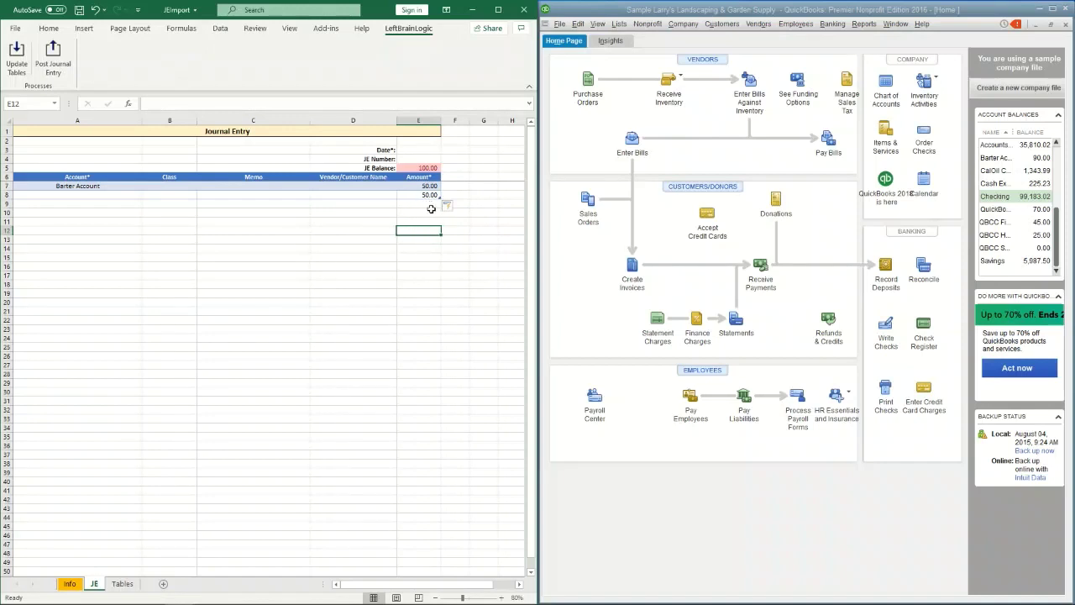
pyautogui.write('60')
pyautogui.press('Return')
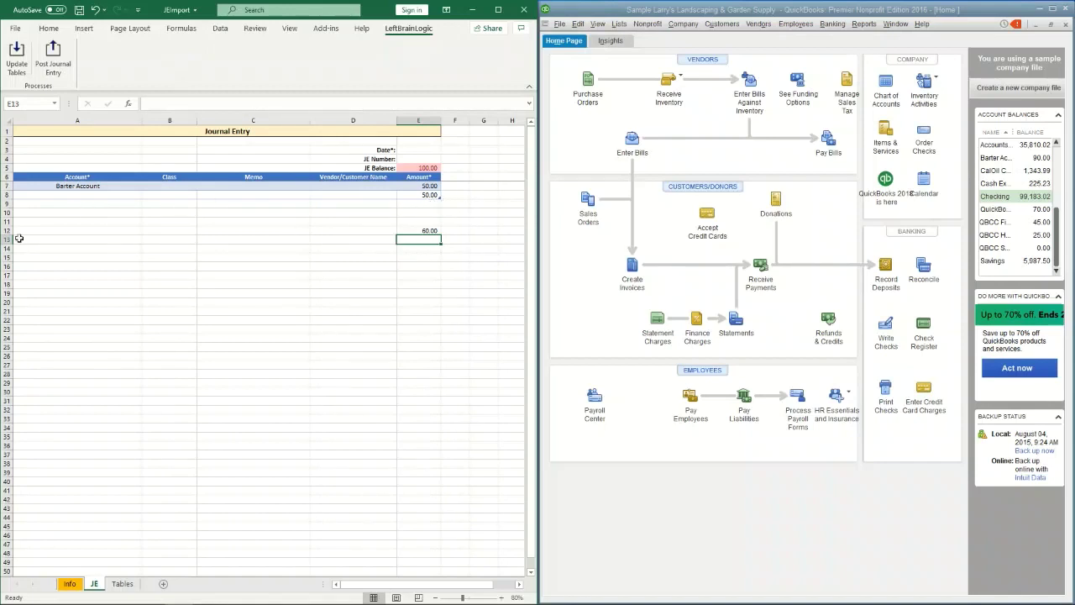
# Clear the amount in cell E12 and delete the second row of the journal entry table.
pyautogui.click(422, 230)
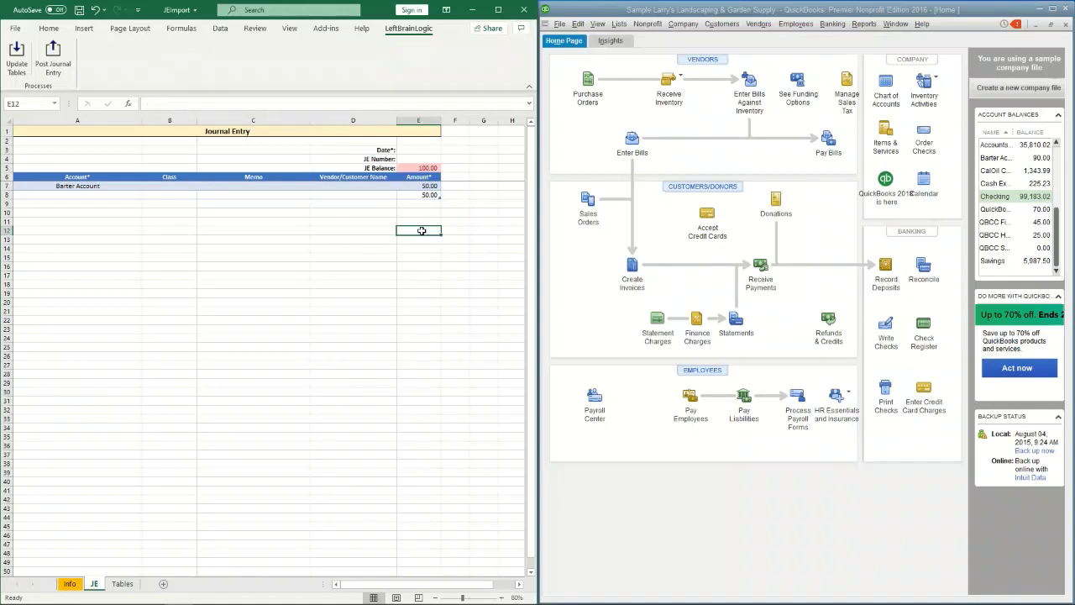
pyautogui.rightClick(79, 194)
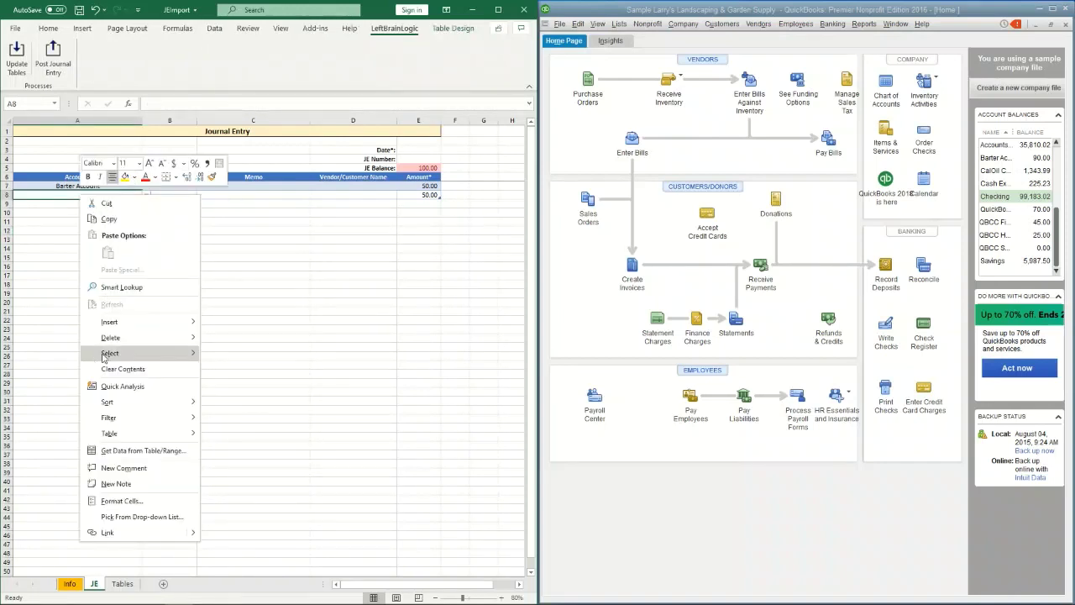
pyautogui.moveTo(180, 339)
pyautogui.click(259, 357)
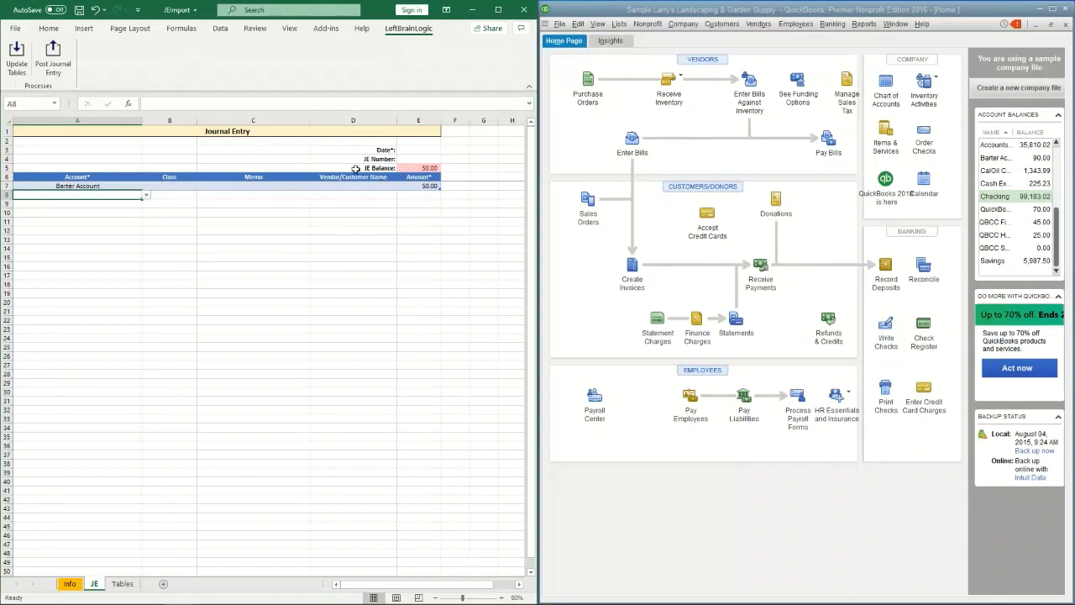
# Inspect the required Date, Account and Amount fields of the journal entry.
pyautogui.click(389, 149)
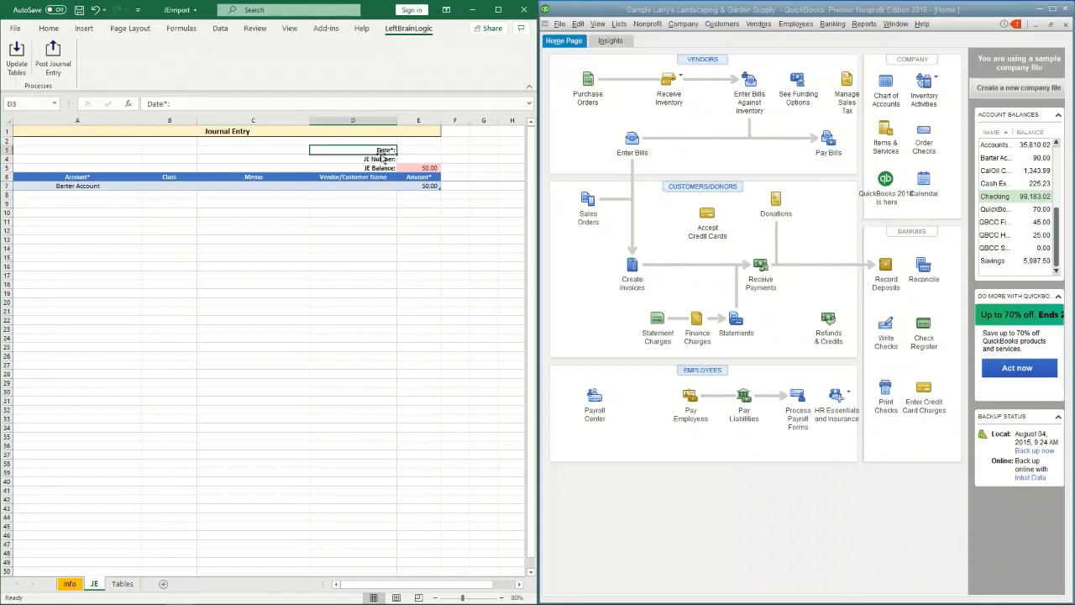
pyautogui.click(95, 177)
pyautogui.click(420, 179)
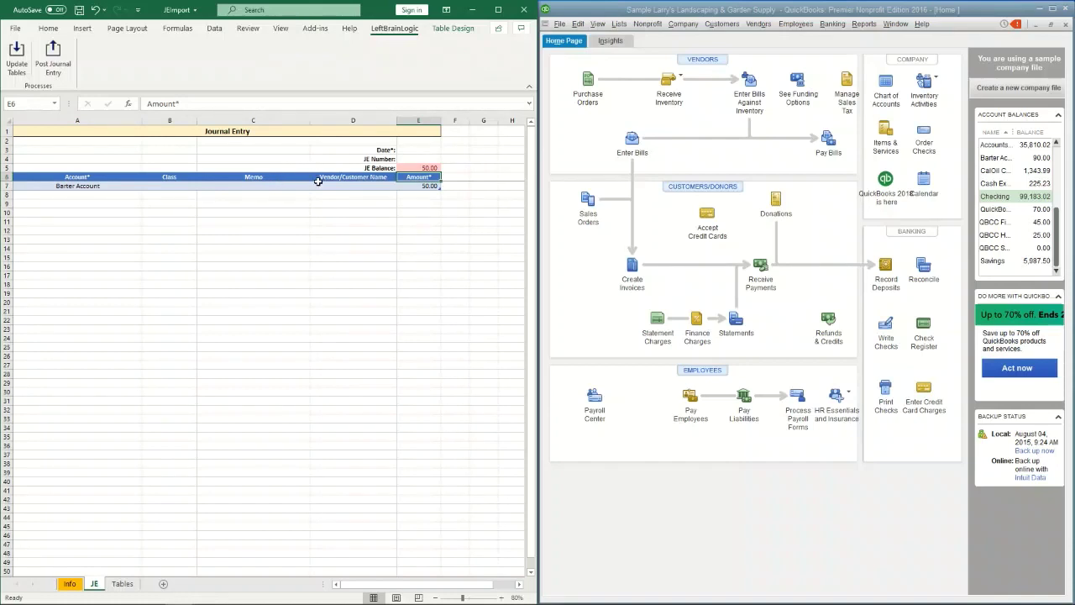
pyautogui.click(409, 150)
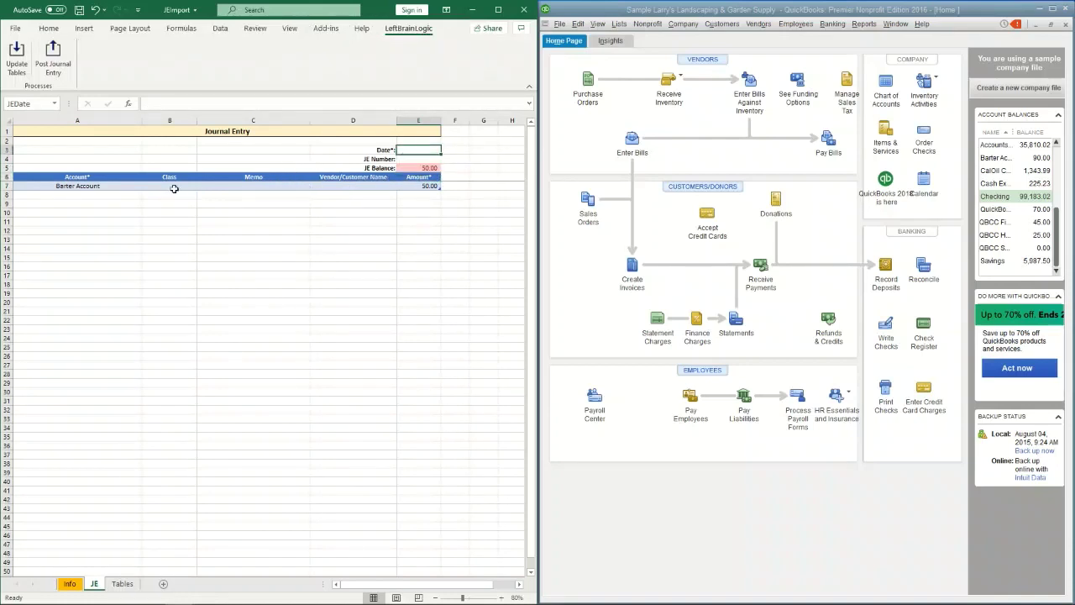
pyautogui.click(86, 184)
pyautogui.click(430, 186)
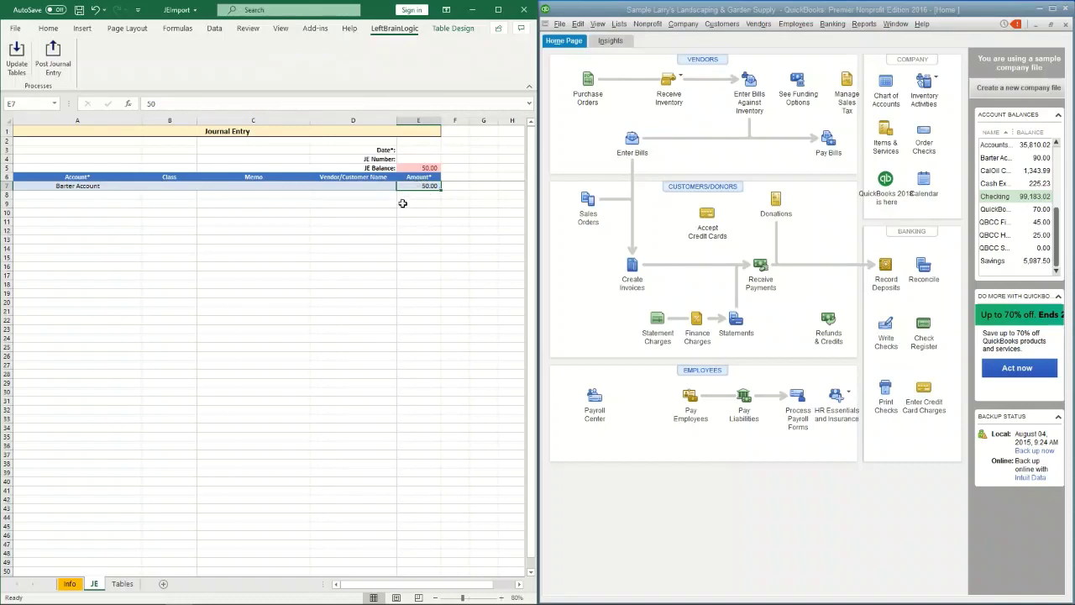
# Add a second journal entry row with an amount of -50 in E8 and check the JE Balance cell.
pyautogui.click(411, 195)
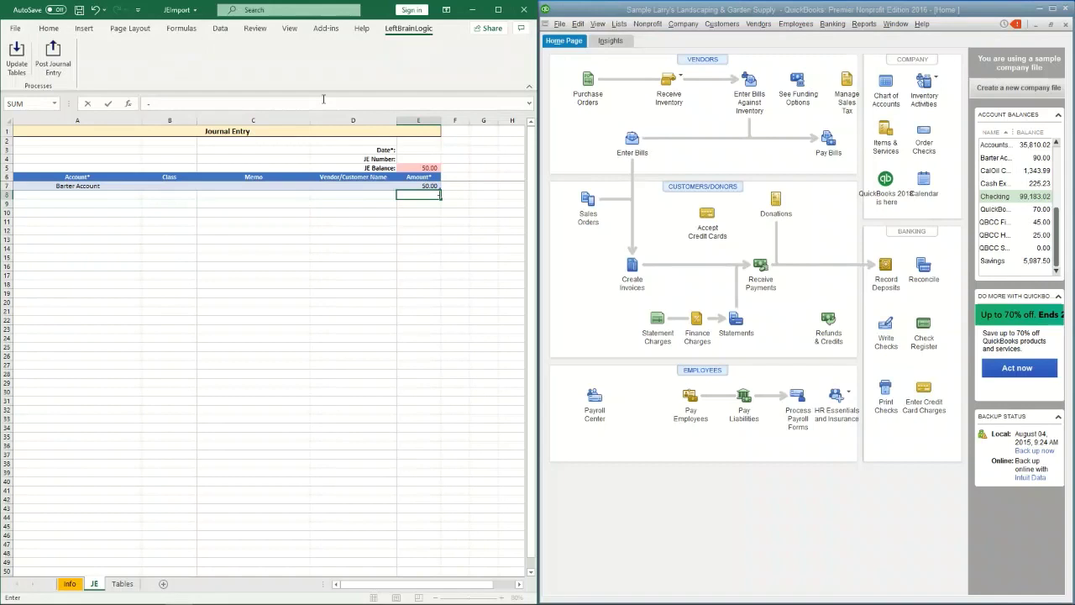
pyautogui.write('-50')
pyautogui.press('Return')
pyautogui.click(412, 195)
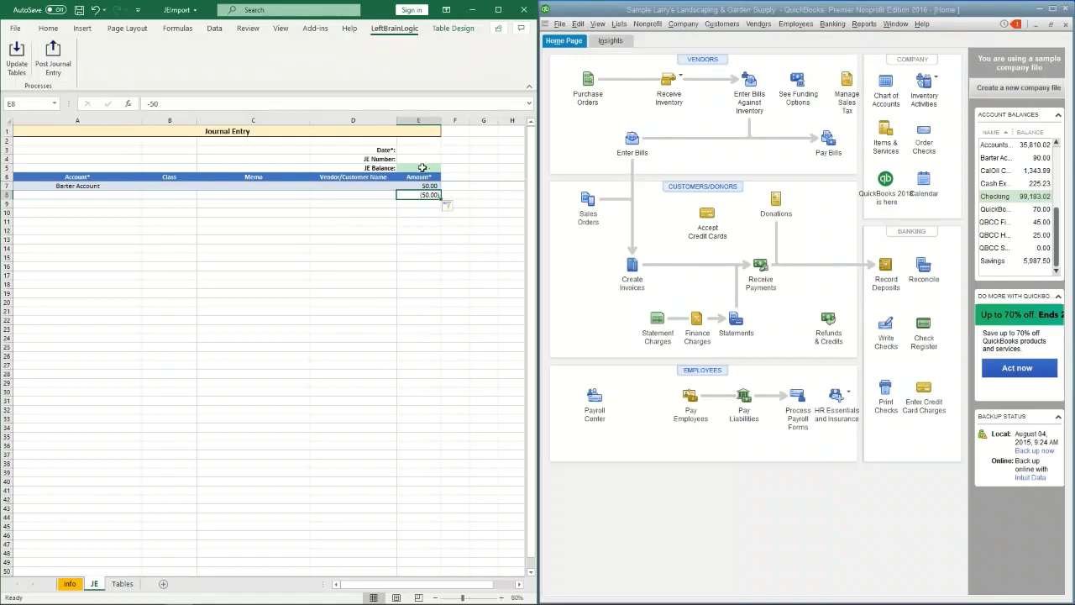
pyautogui.click(412, 168)
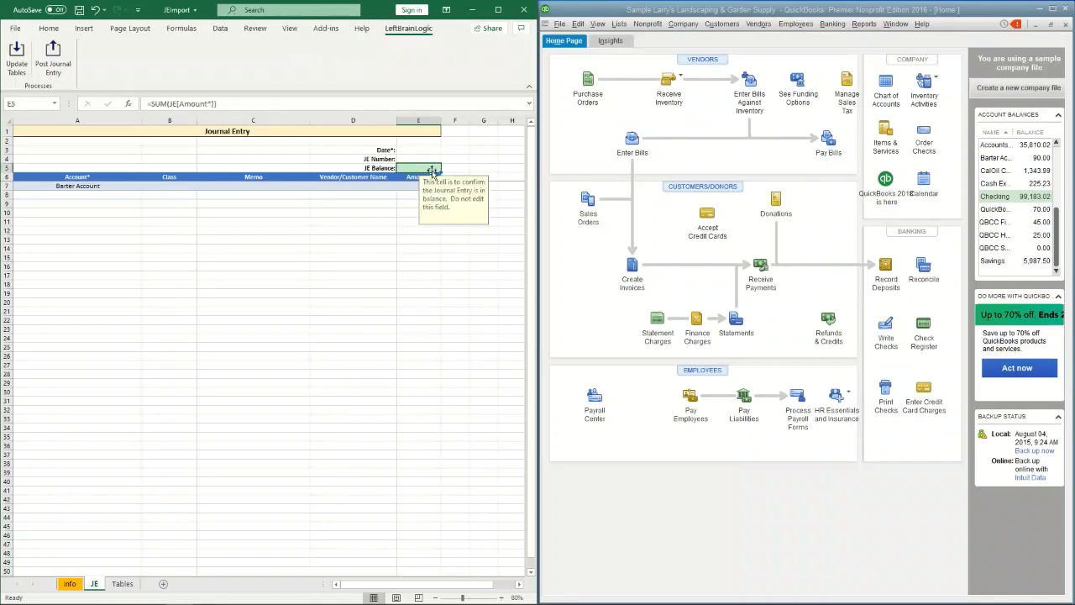
pyautogui.click(391, 231)
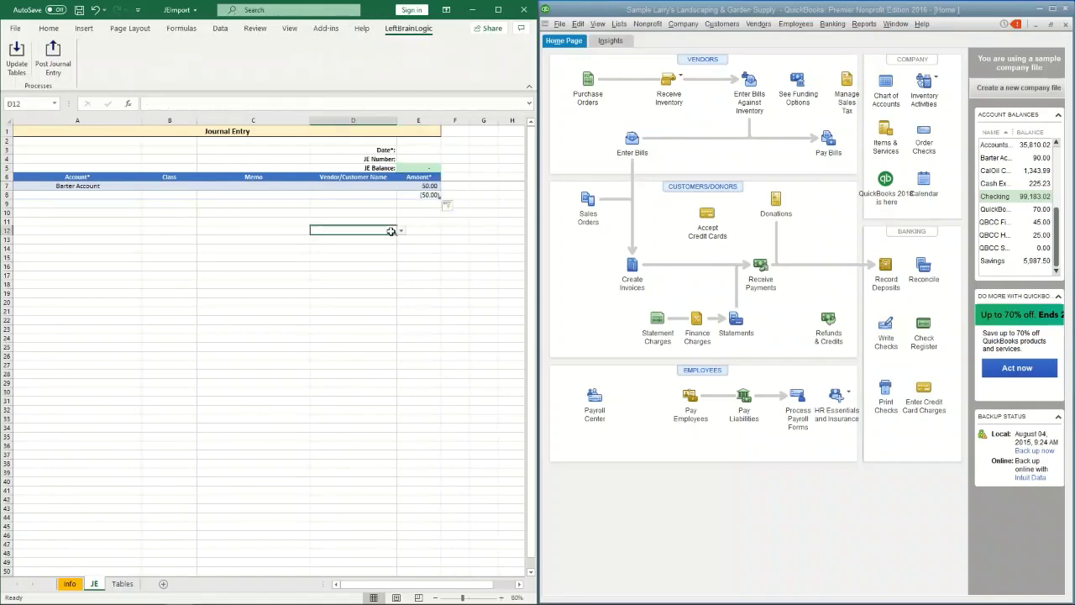
# Set the amount in the second journal entry row to -45.
pyautogui.click(422, 194)
pyautogui.write('-45')
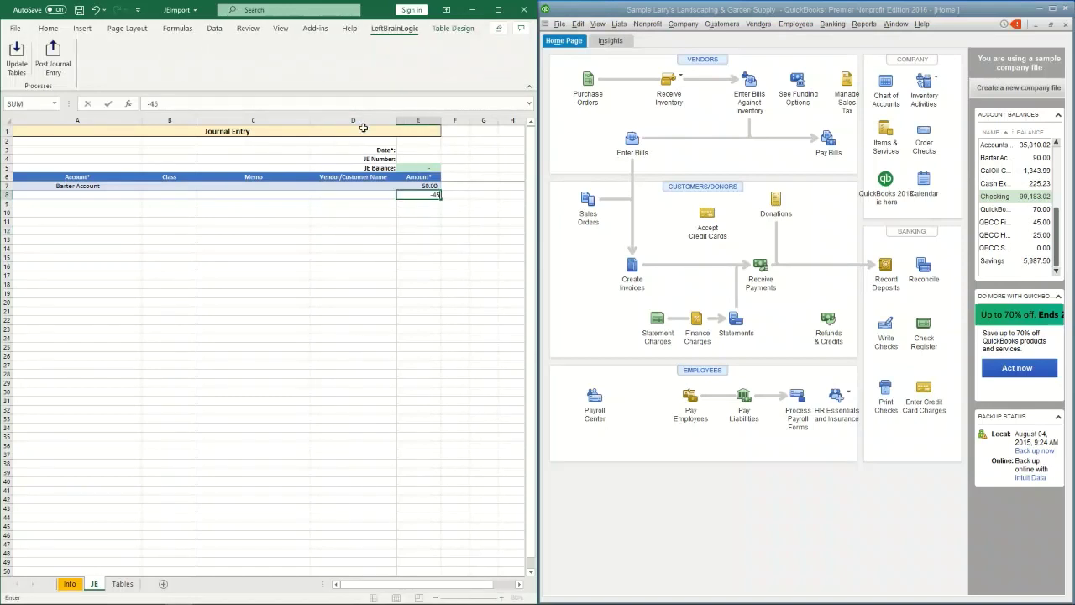
pyautogui.press('Return')
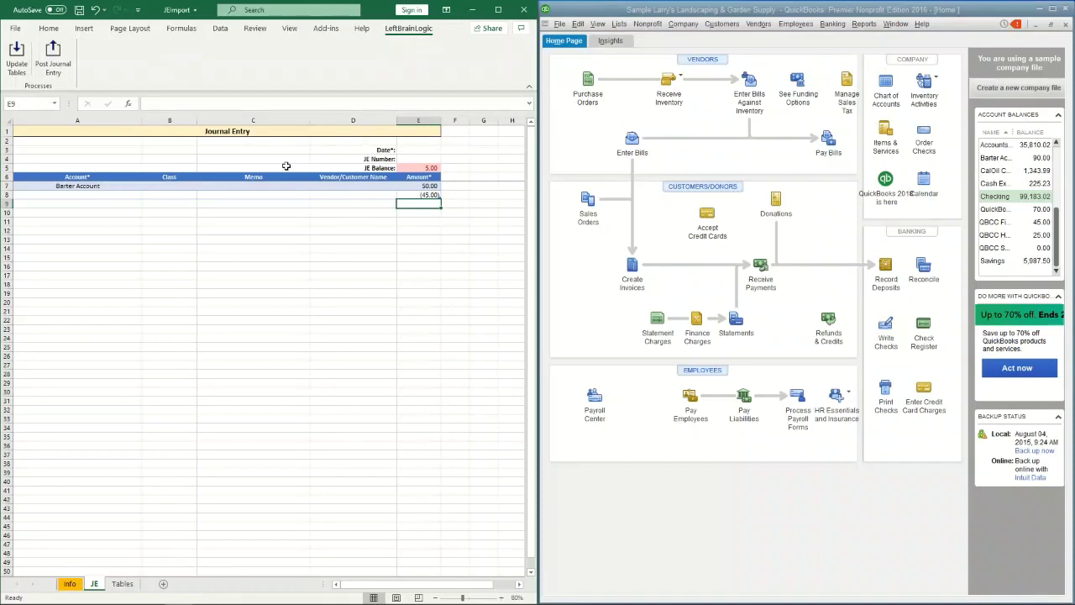
# Enter 2/1/20 as the journal entry date and choose Prepaid Insurance as the second row's account.
pyautogui.click(400, 150)
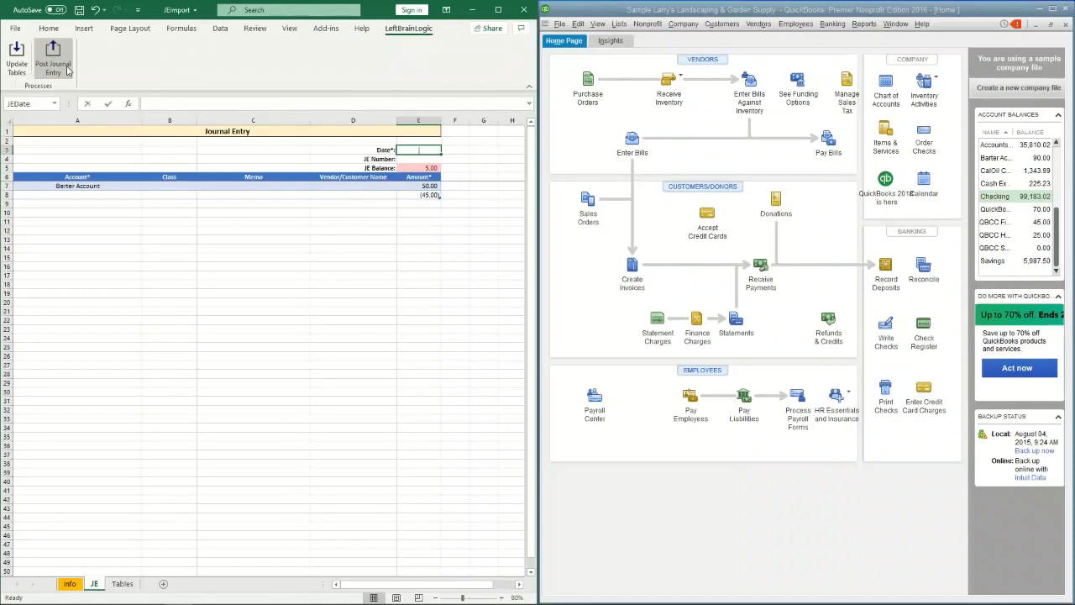
pyautogui.write('2/1/20')
pyautogui.press('Return')
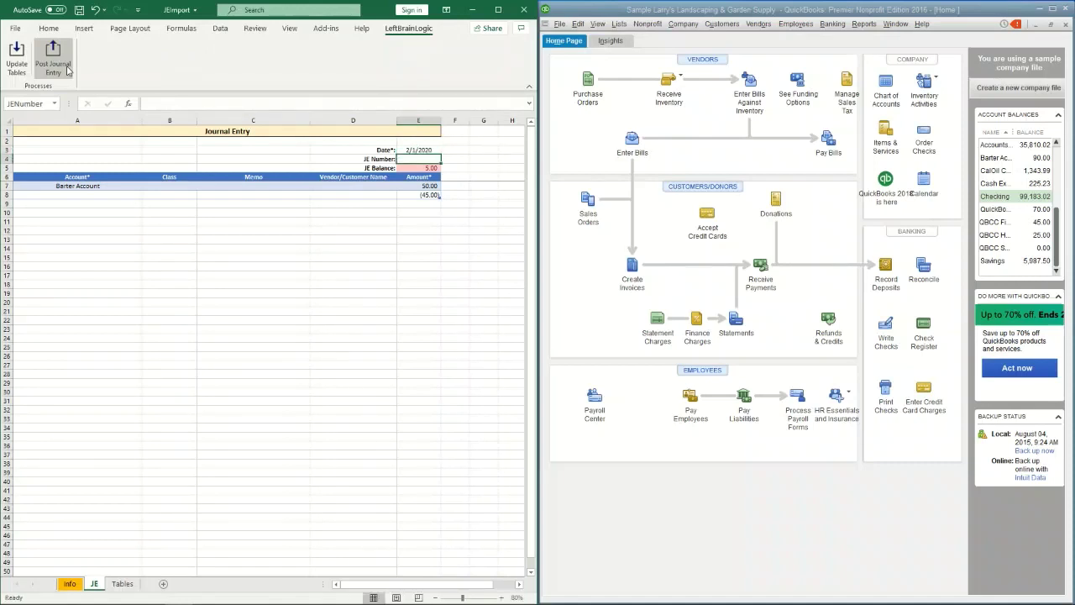
pyautogui.click(125, 194)
pyautogui.click(145, 197)
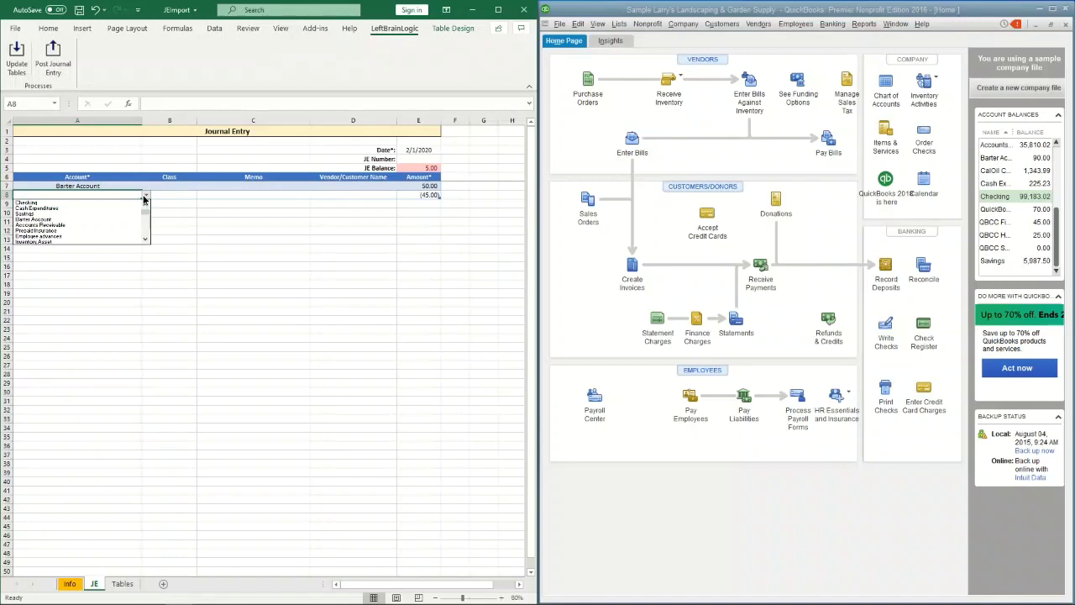
pyautogui.click(54, 229)
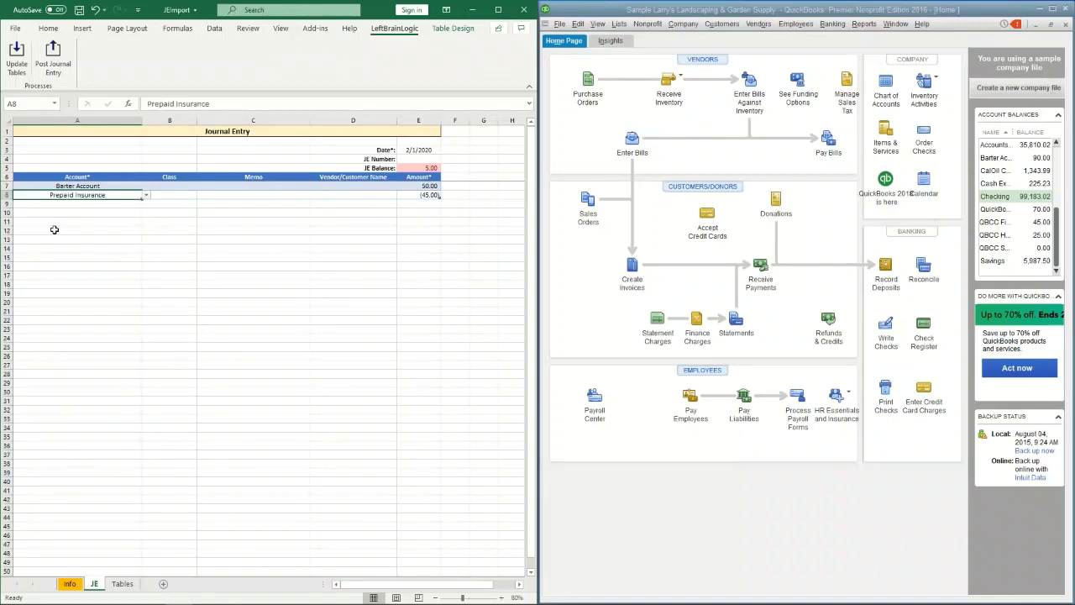
# Assign the Landscaping class to the Barter Account row and the Design class to the Prepaid Insurance row.
pyautogui.click(170, 187)
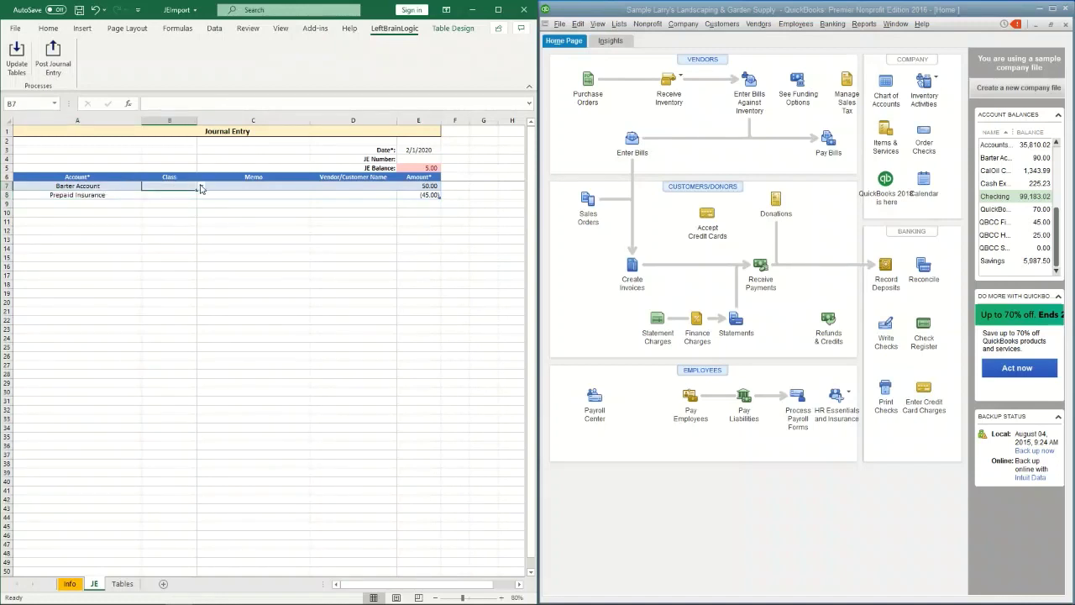
pyautogui.click(201, 188)
pyautogui.click(126, 202)
pyautogui.click(171, 195)
pyautogui.click(202, 196)
pyautogui.click(164, 204)
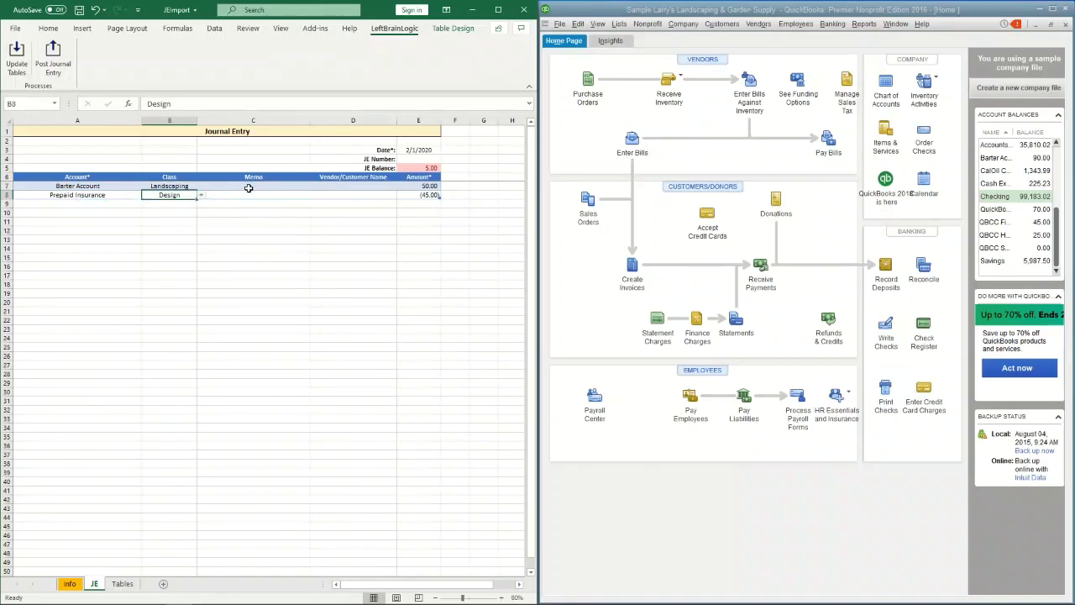
# Enter the memo "Test" in both journal entry rows.
pyautogui.click(249, 187)
pyautogui.write('Test')
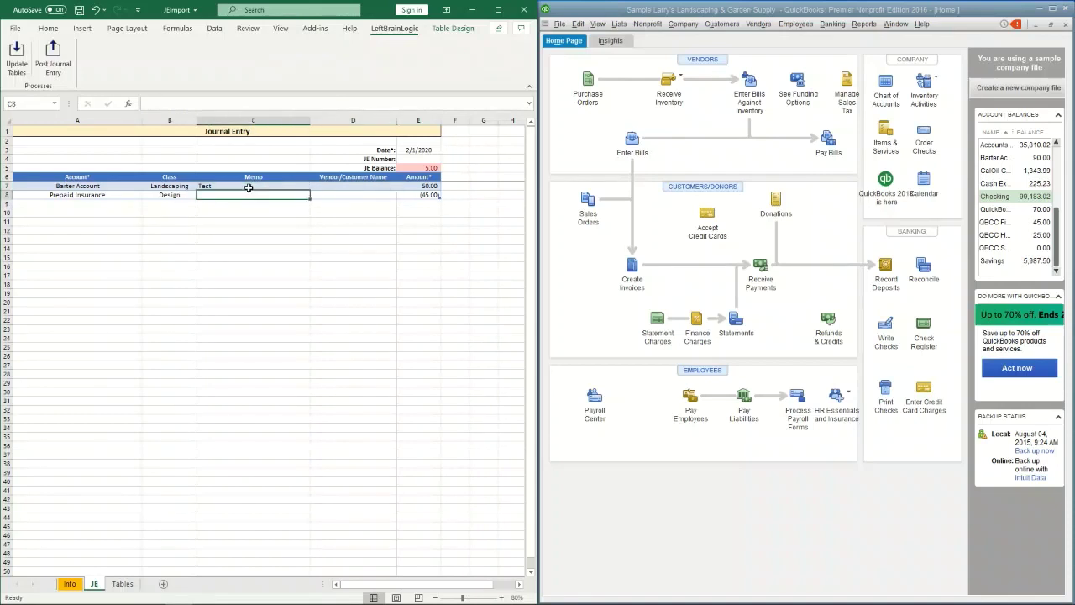
pyautogui.press('Return')
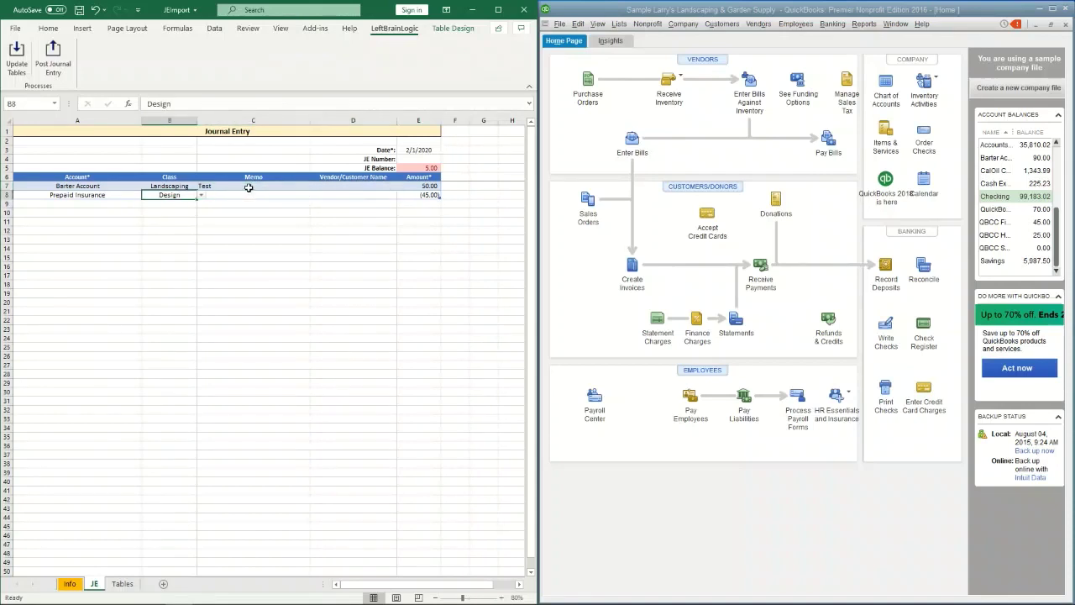
pyautogui.press('Right')
pyautogui.write('Test')
pyautogui.press('Tab')
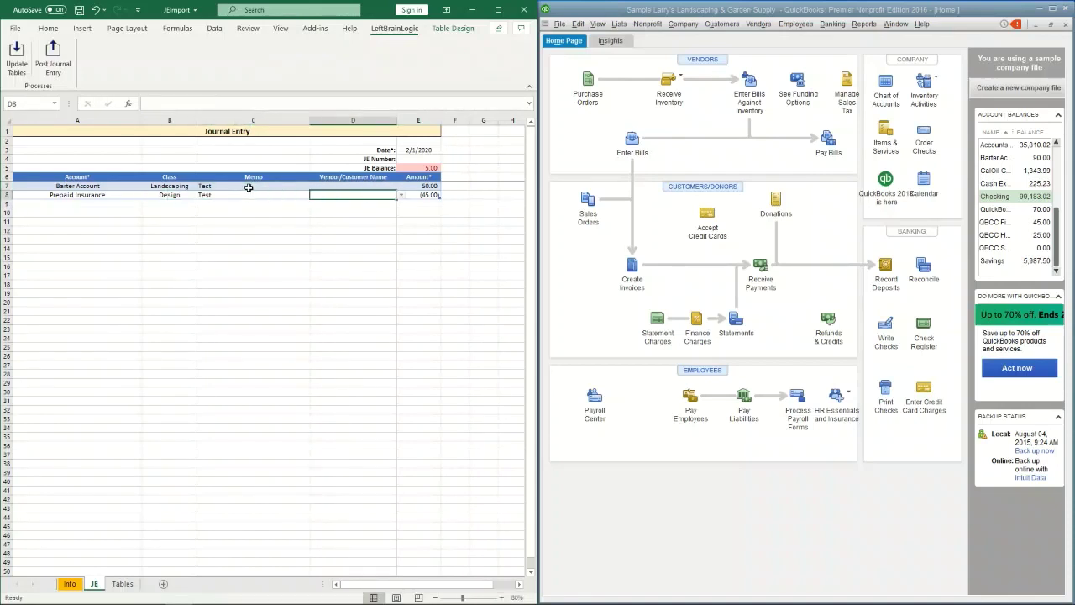
# Change the Prepaid Insurance row's amount to -50 to balance the journal entry.
pyautogui.click(429, 194)
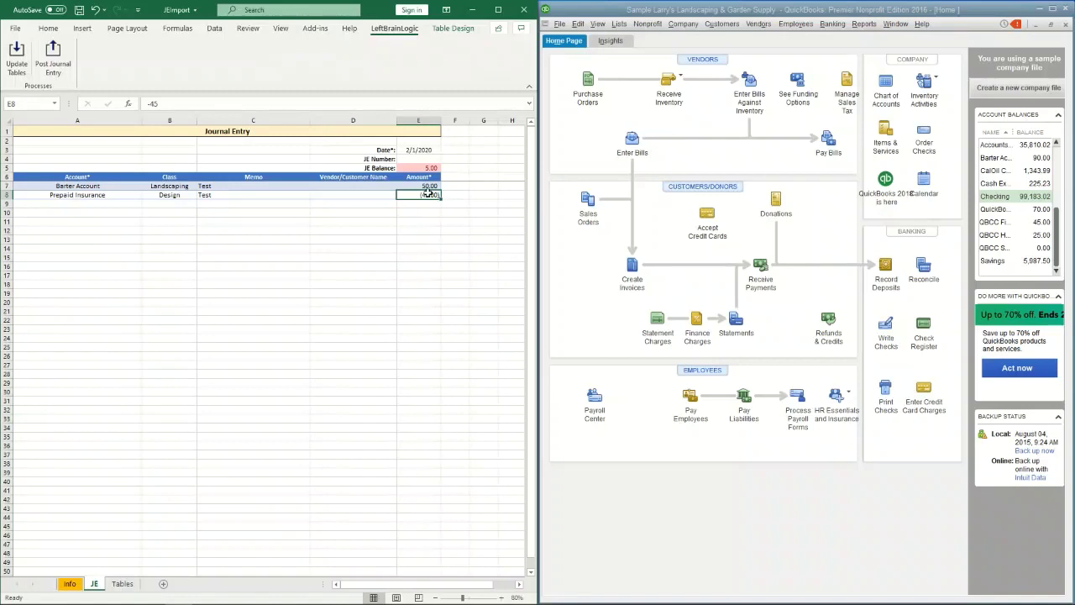
pyautogui.write('-50')
pyautogui.press('Return')
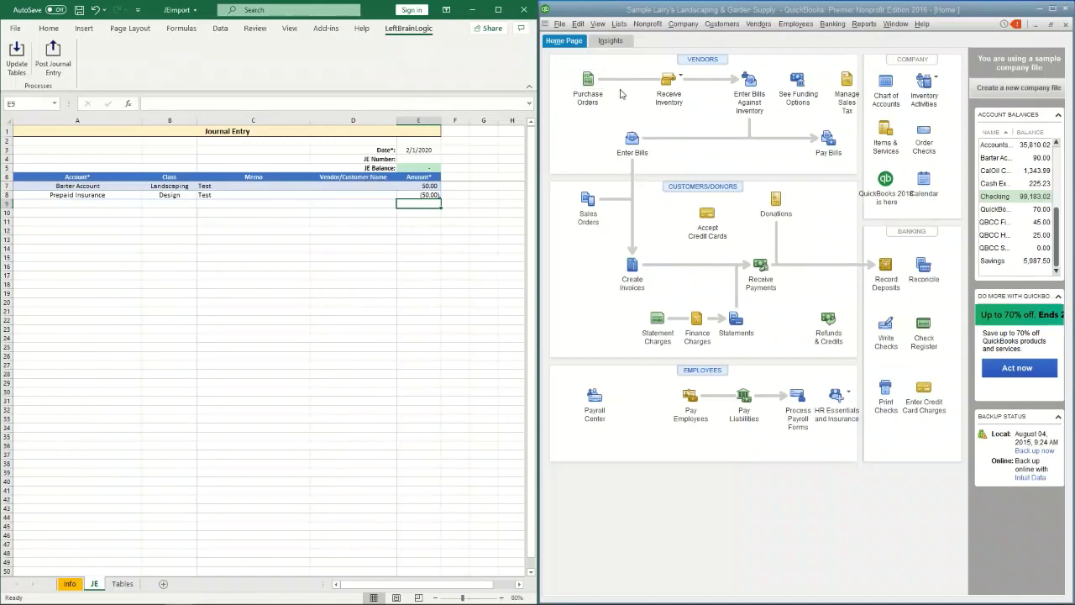
# Switch to QuickBooks and open the Barter Account register from the Chart of Accounts.
pyautogui.click(619, 23)
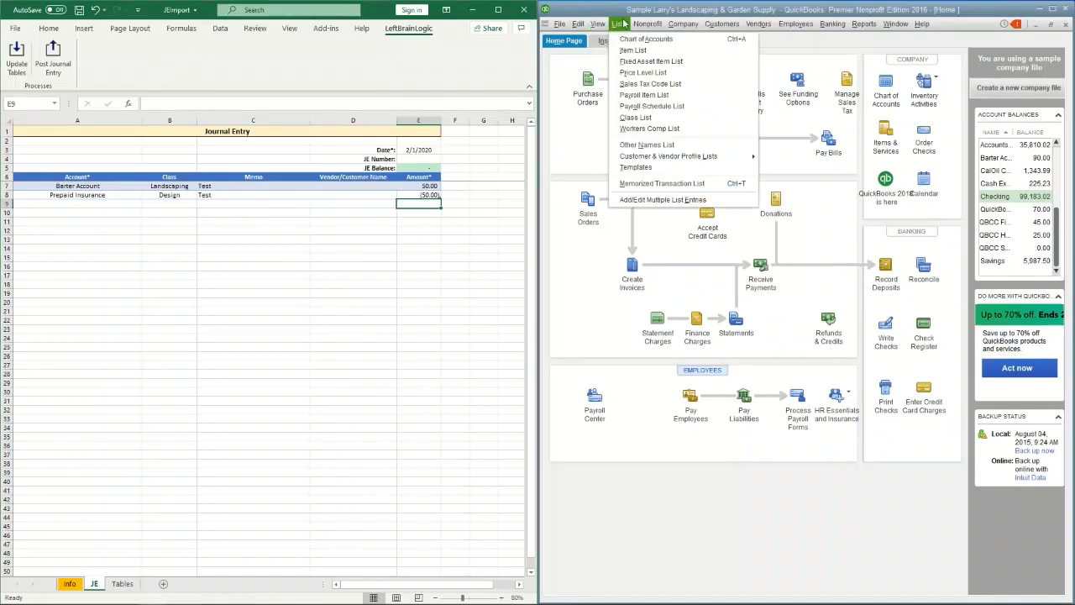
pyautogui.click(630, 40)
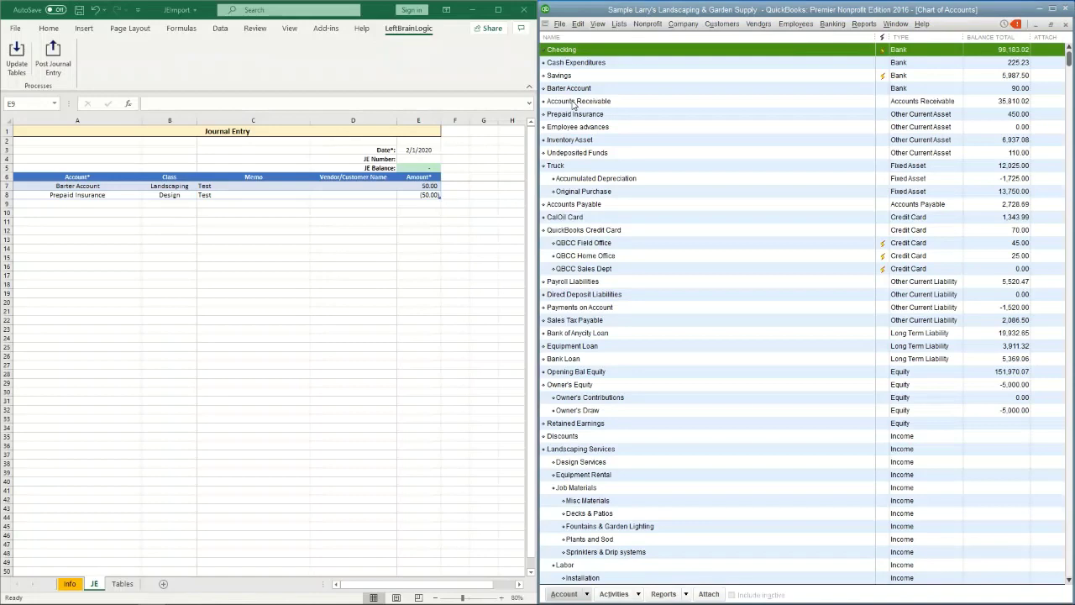
pyautogui.click(576, 90)
pyautogui.doubleClick(576, 90)
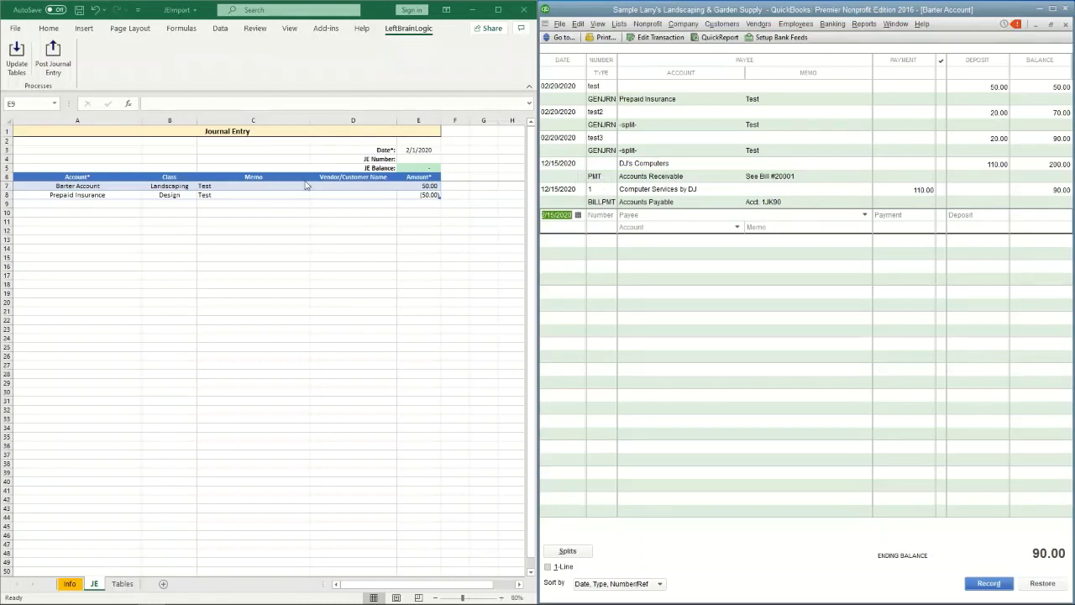
# Post the journal entry from the workbook to QuickBooks and review the posted 02/01/2020 entry from the Barter Account register.
pyautogui.click(415, 153)
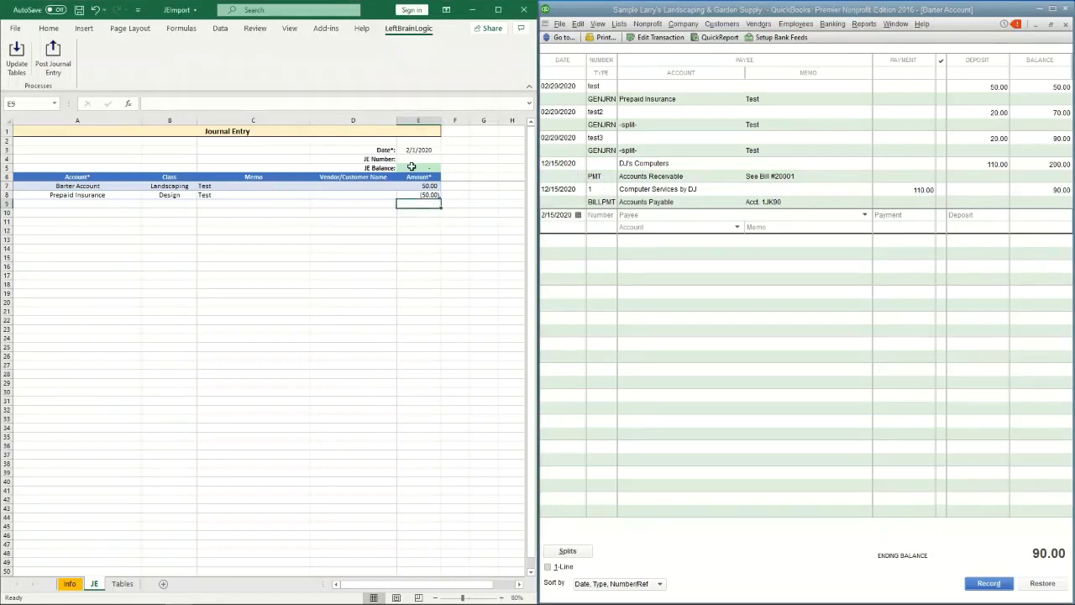
pyautogui.click(415, 153)
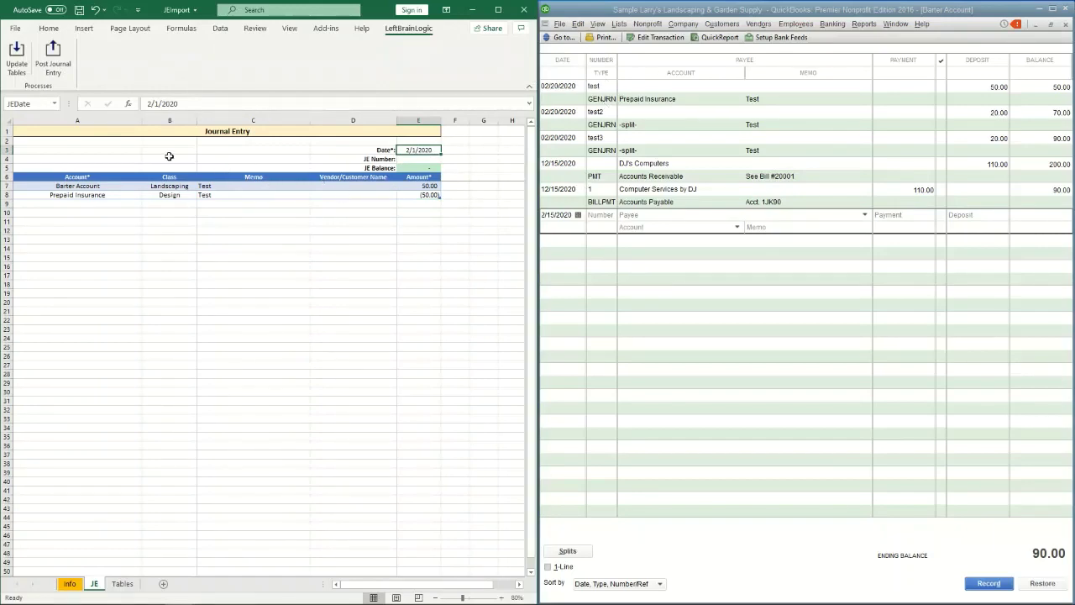
pyautogui.click(53, 57)
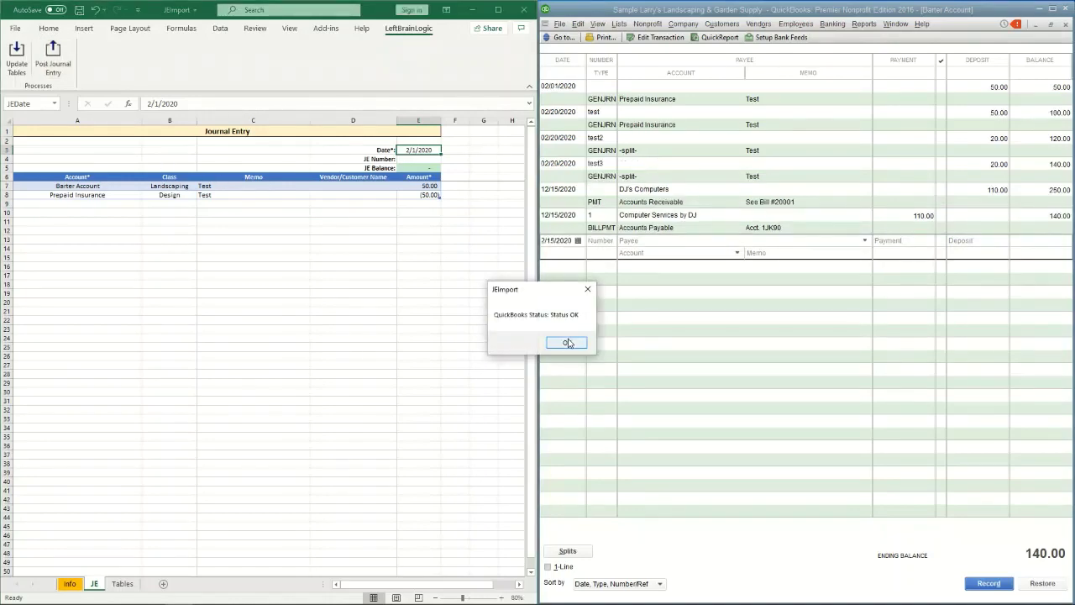
pyautogui.click(568, 343)
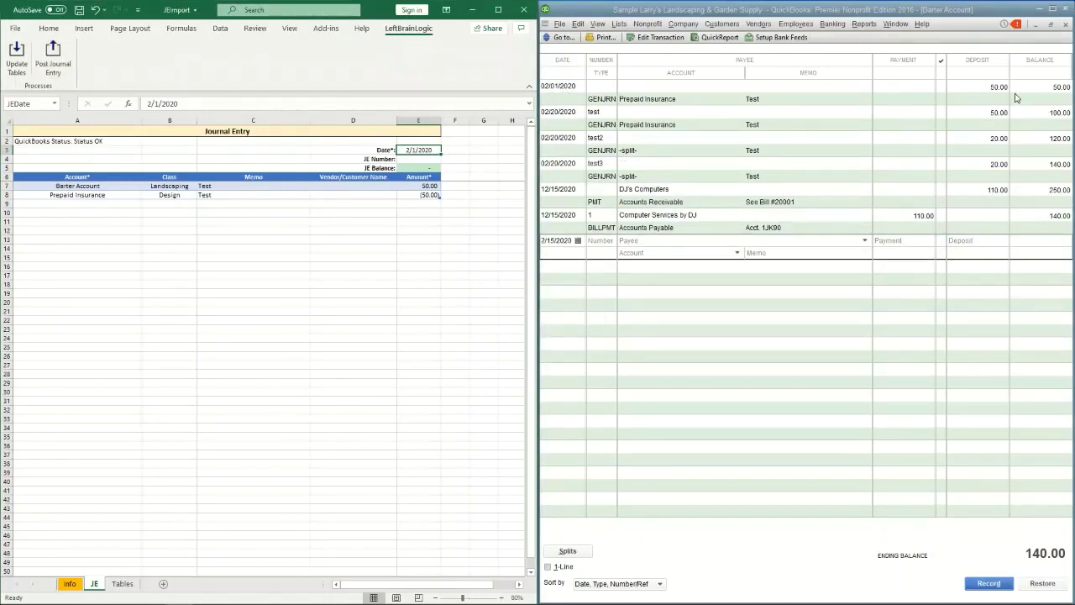
pyautogui.doubleClick(561, 99)
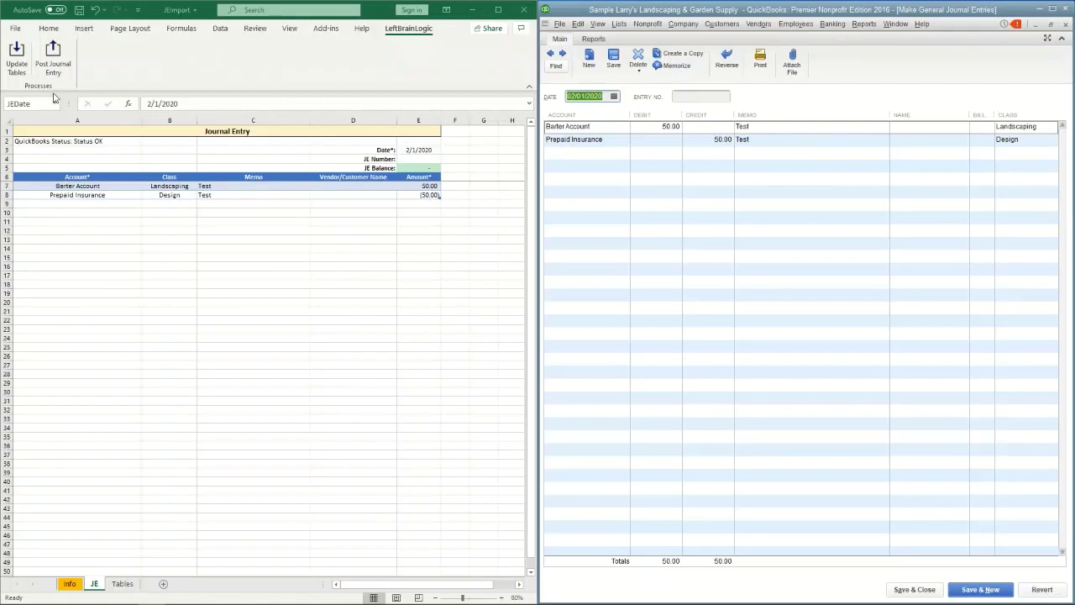
pyautogui.hotkey('ctrl', 'r')
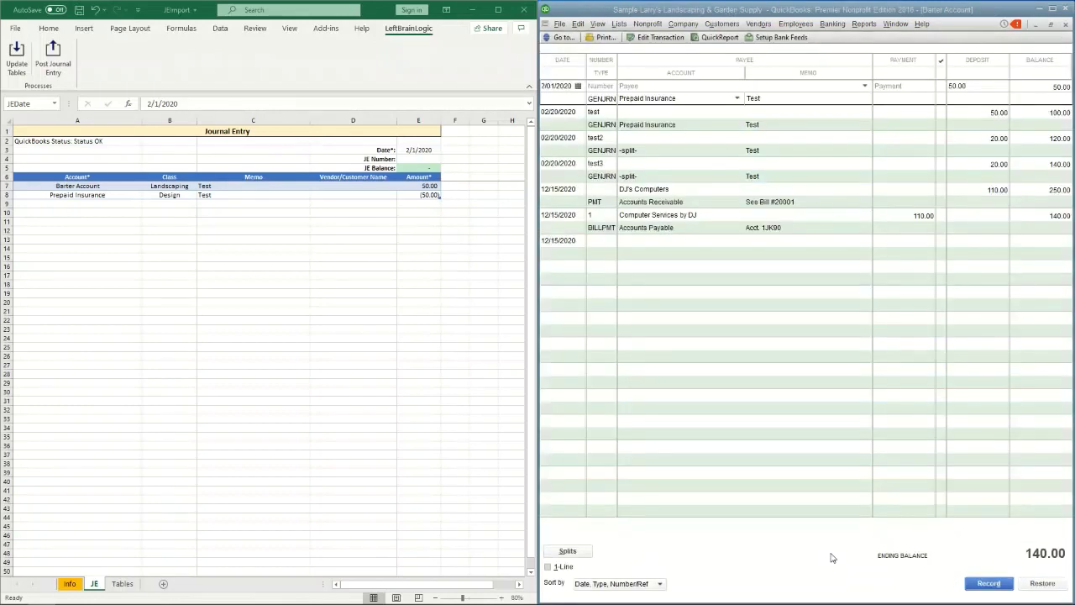
# Set the Prepaid Insurance row's amount to -45 in the workbook and try to post the unbalanced journal entry.
pyautogui.click(429, 196)
pyautogui.write('-45')
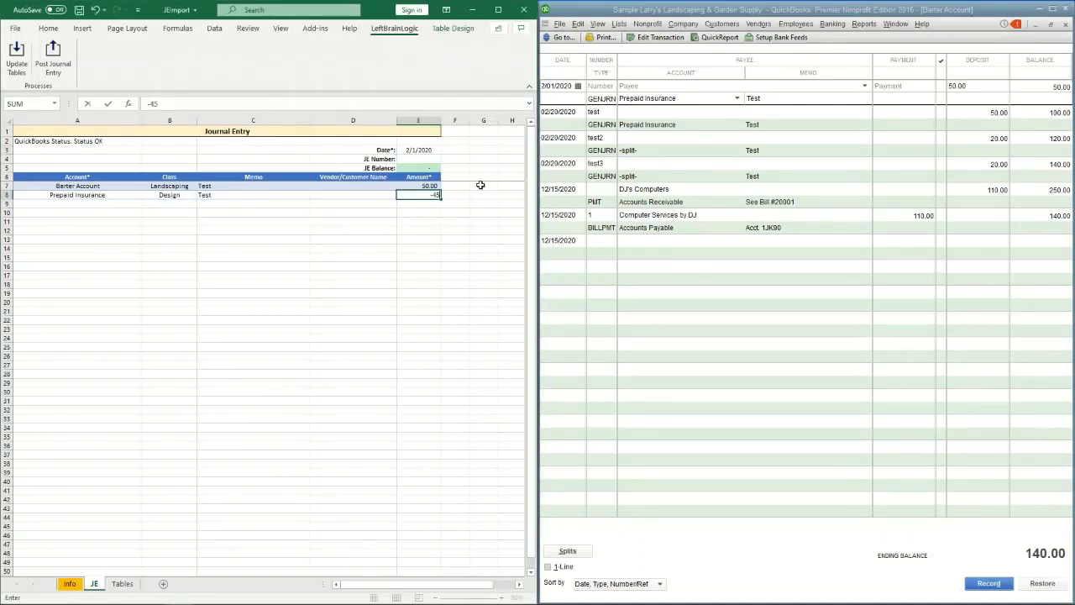
pyautogui.press('Return')
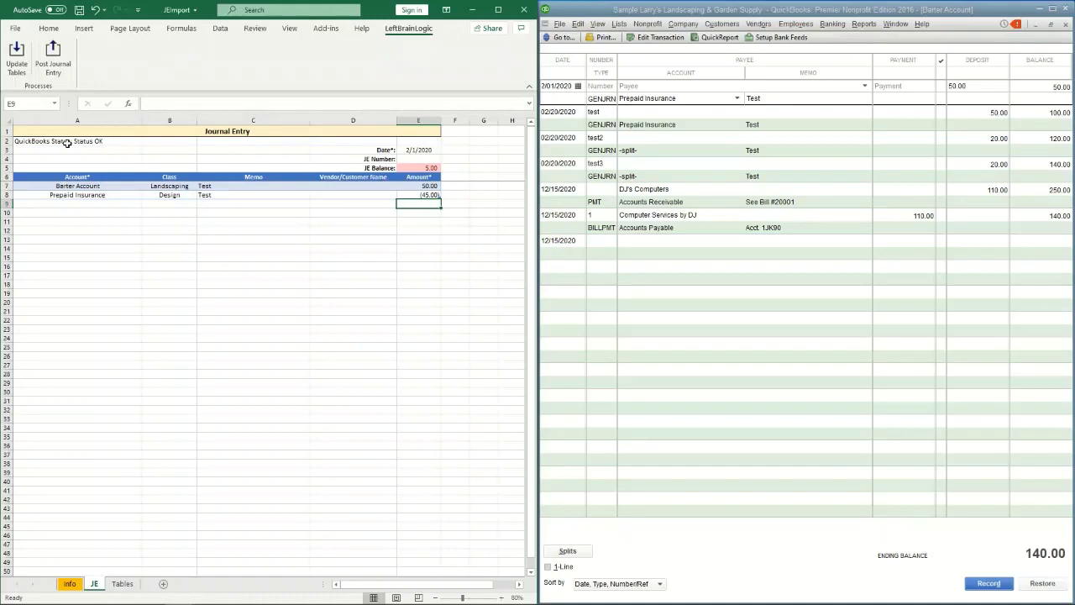
pyautogui.click(54, 59)
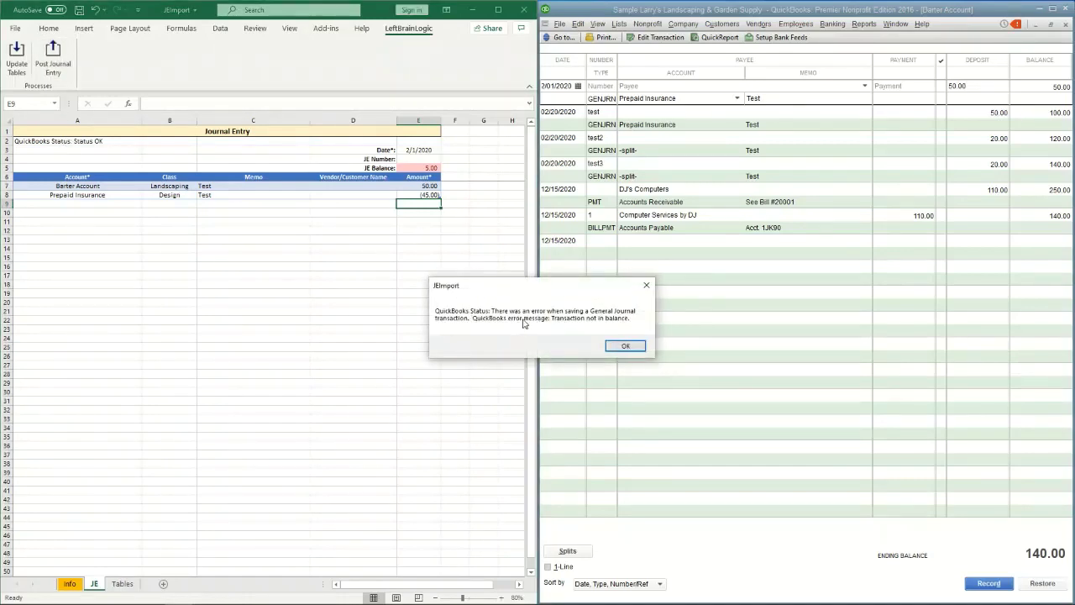
pyautogui.click(625, 348)
# Clear the account in the second journal entry row and re-enter that row's amount as -45.
pyautogui.click(107, 204)
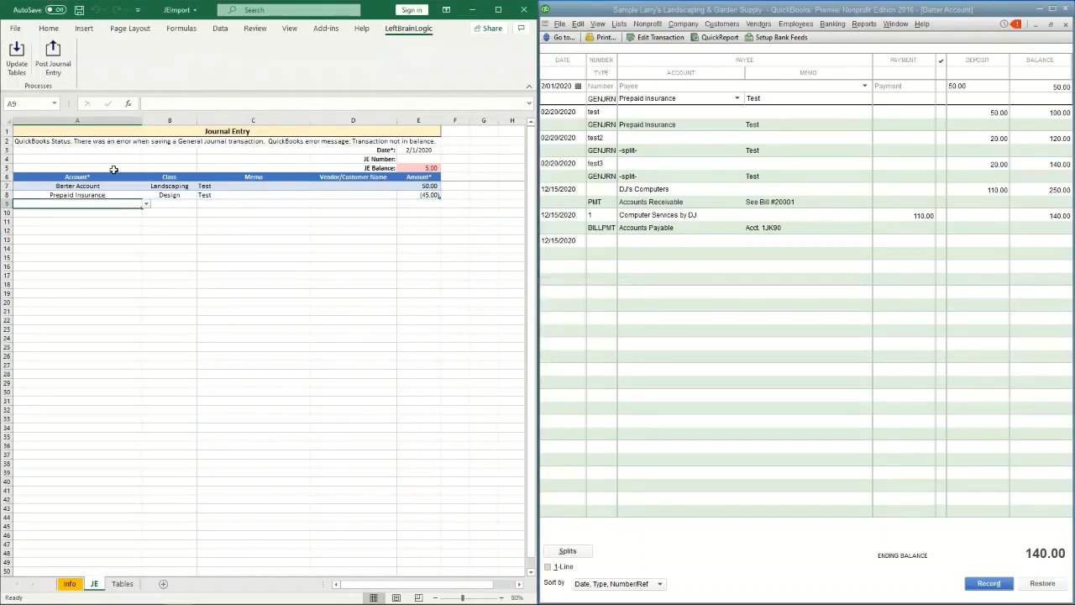
pyautogui.press('Up')
pyautogui.press('Delete')
pyautogui.press('Right')
pyautogui.press('Right')
pyautogui.press('Right')
pyautogui.press('Right')
pyautogui.write('-')
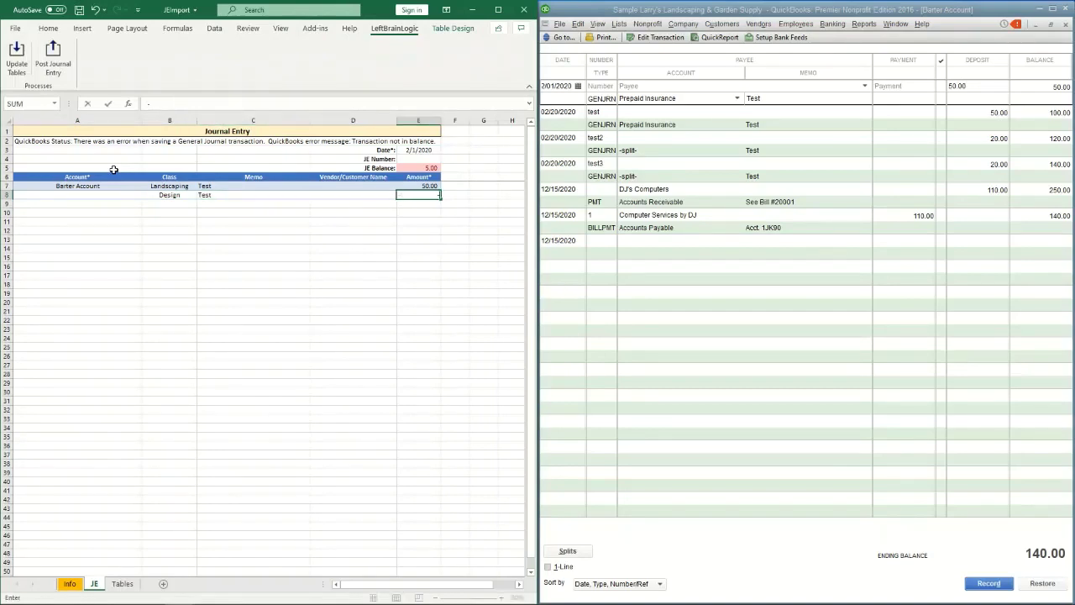
pyautogui.write('45')
pyautogui.press('Return')
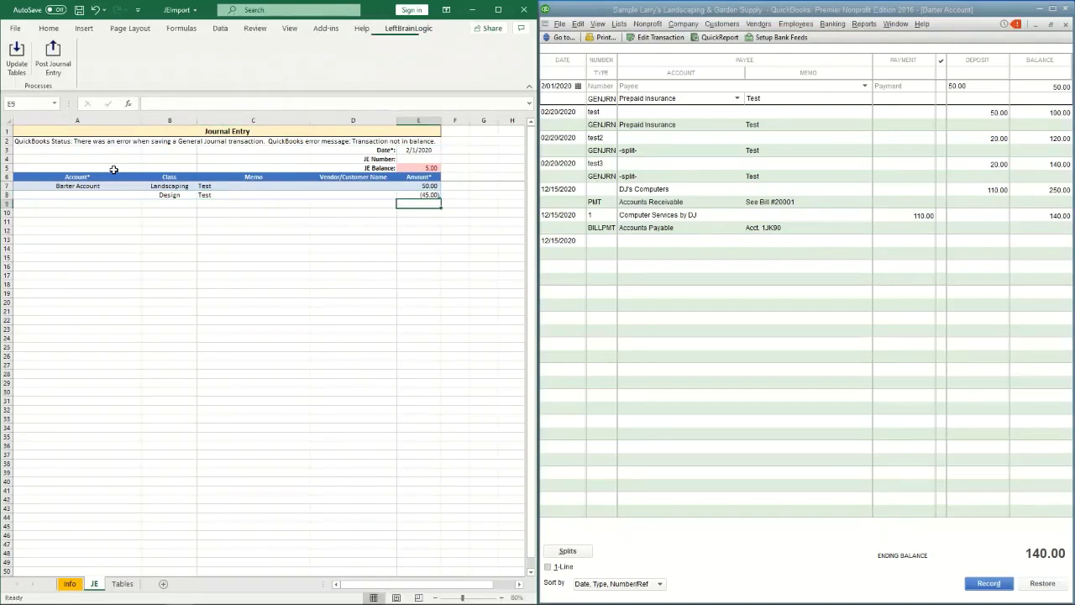
# Try to post the journal entry with the second row's account missing and inspect the QuickBooks status in A2.
pyautogui.click(54, 69)
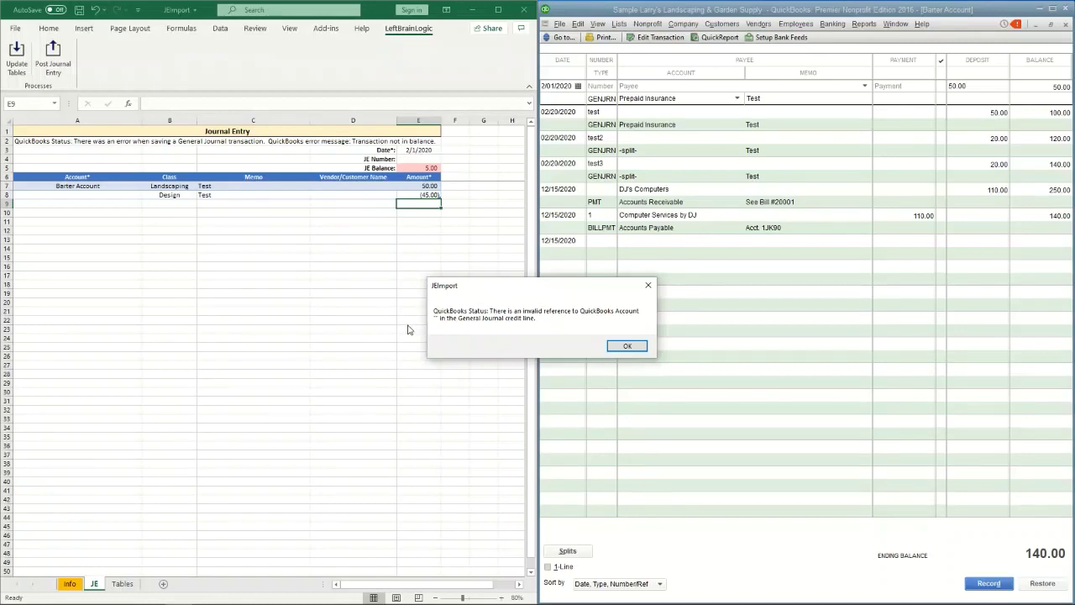
pyautogui.click(626, 345)
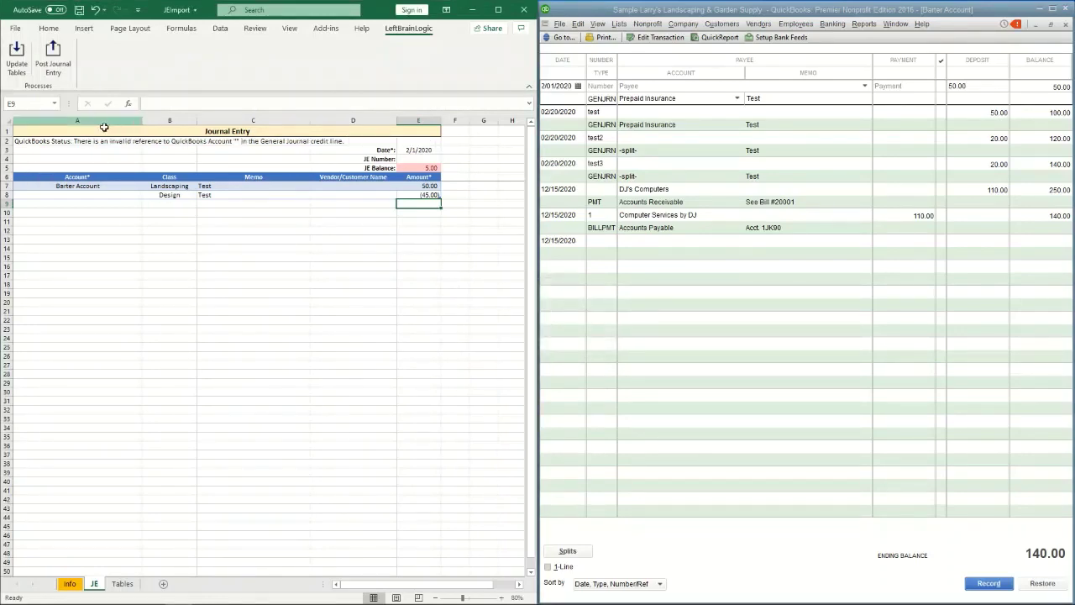
pyautogui.click(38, 141)
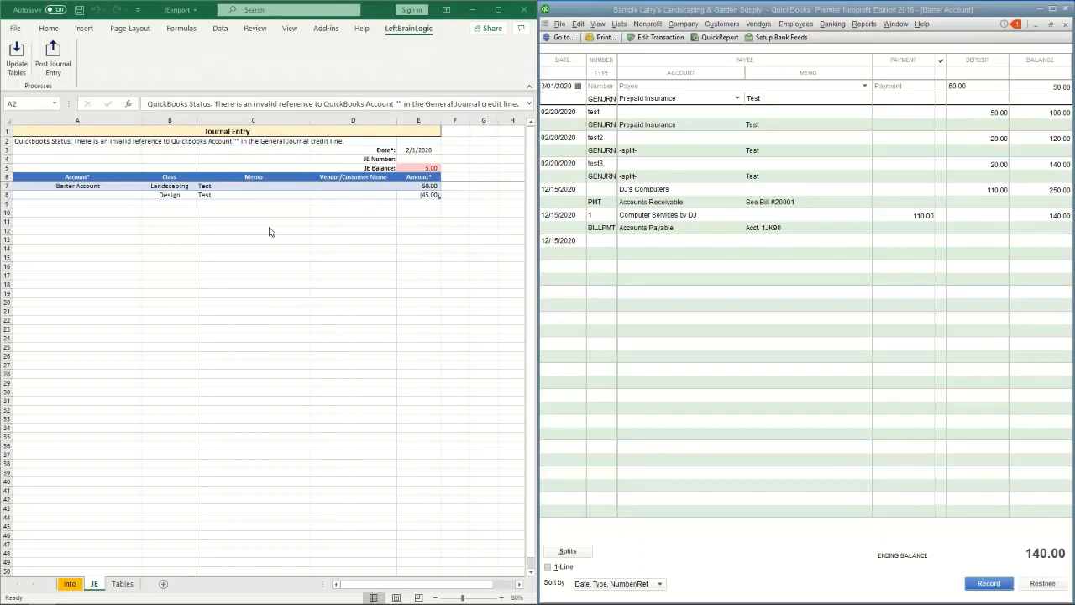
# Enter the sample amounts 45, 50, 60, 80 and 10 in cells G7 to G11 beside the table.
pyautogui.click(484, 186)
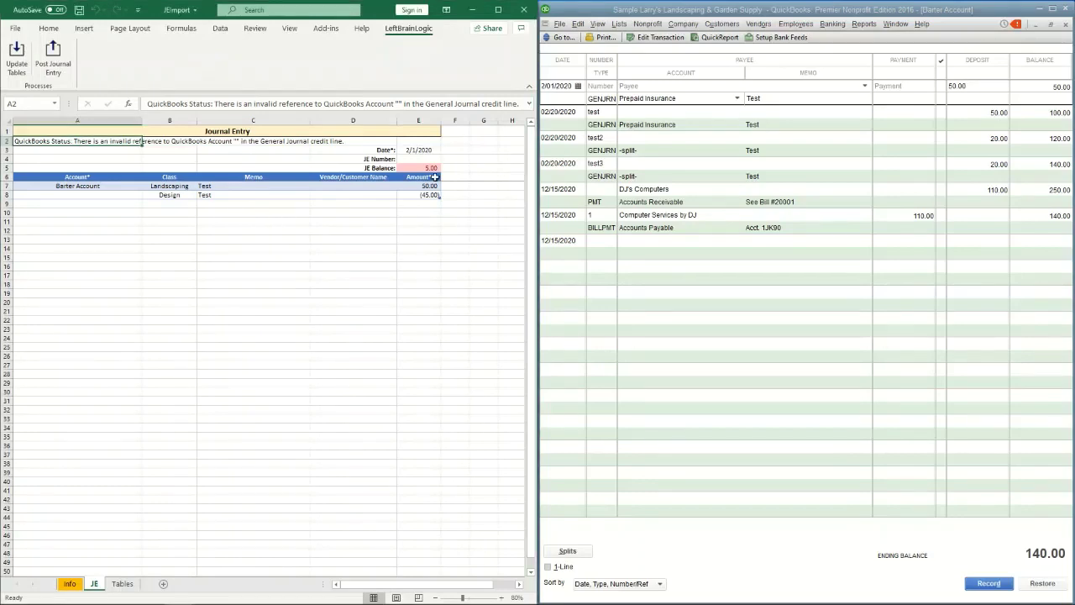
pyautogui.write('45')
pyautogui.press('Return')
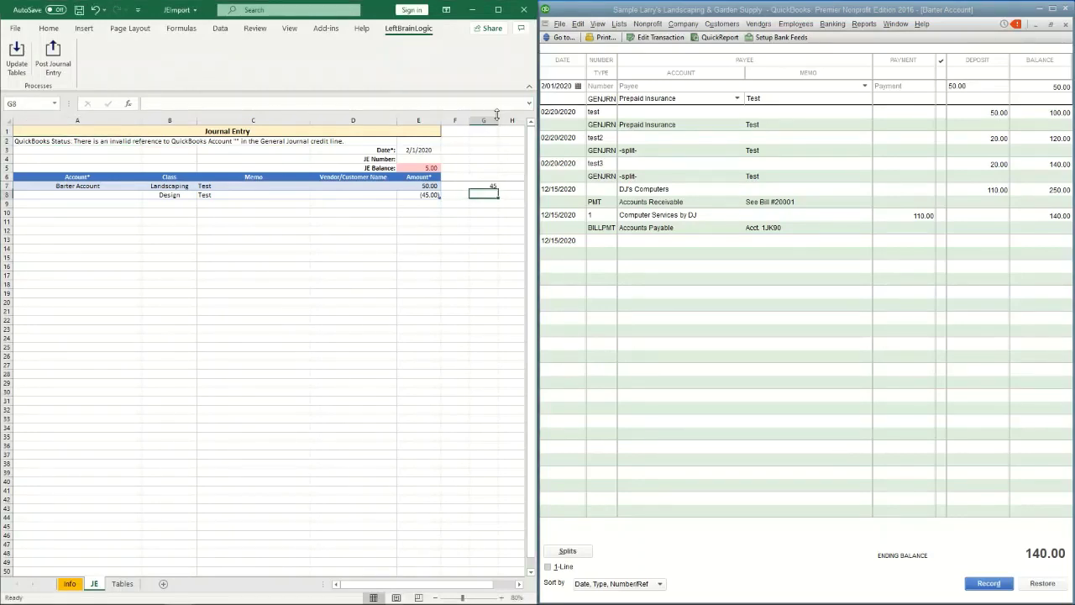
pyautogui.write('50')
pyautogui.press('Return')
pyautogui.write('60')
pyautogui.press('Return')
pyautogui.write('80')
pyautogui.press('Return')
pyautogui.write('10')
pyautogui.press('Return')
# Copy the amounts in G7:G11 and paste their values into the table's Amount column starting at E7.
pyautogui.moveTo(491, 184); pyautogui.dragTo(491, 224)
pyautogui.hotkey('ctrl', 'c')
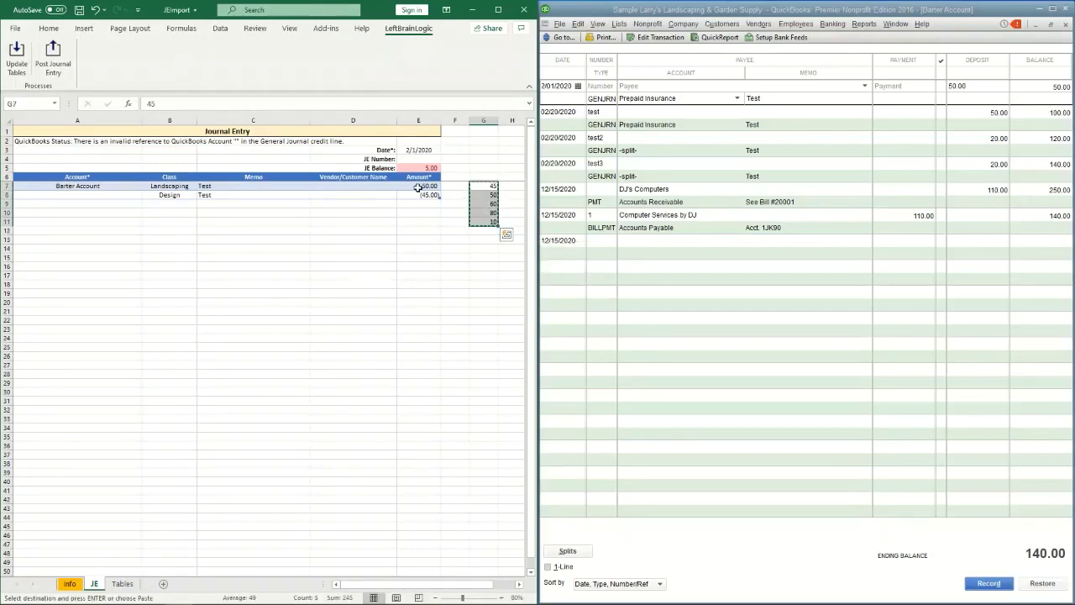
pyautogui.rightClick(430, 187)
pyautogui.click(471, 245)
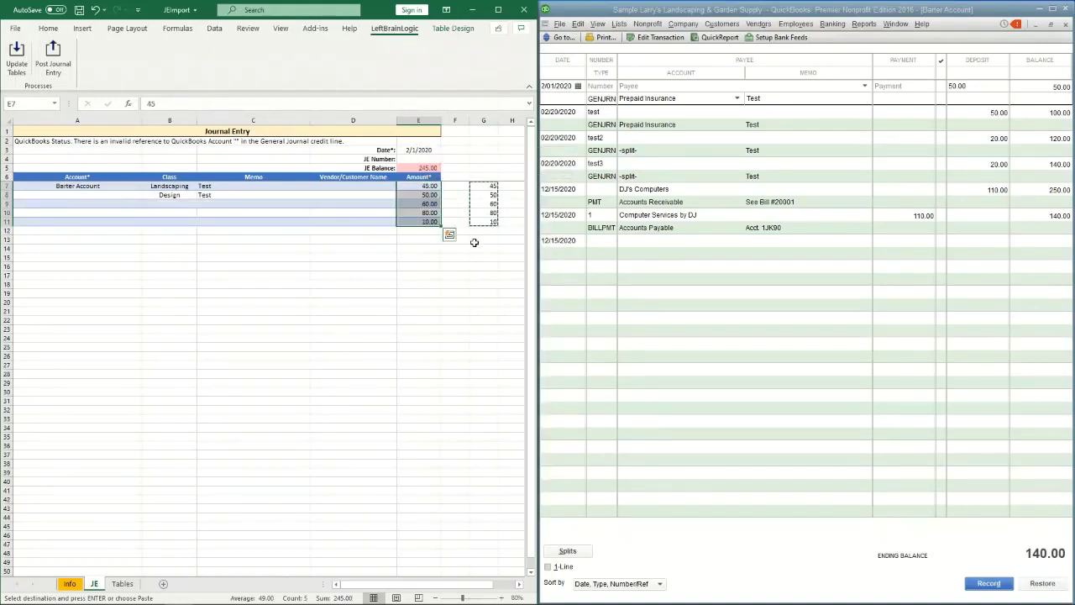
# Enter the formula =-SUM(E7:E11) in E12 as the balancing amount and check the sum of E7:E12.
pyautogui.click(417, 231)
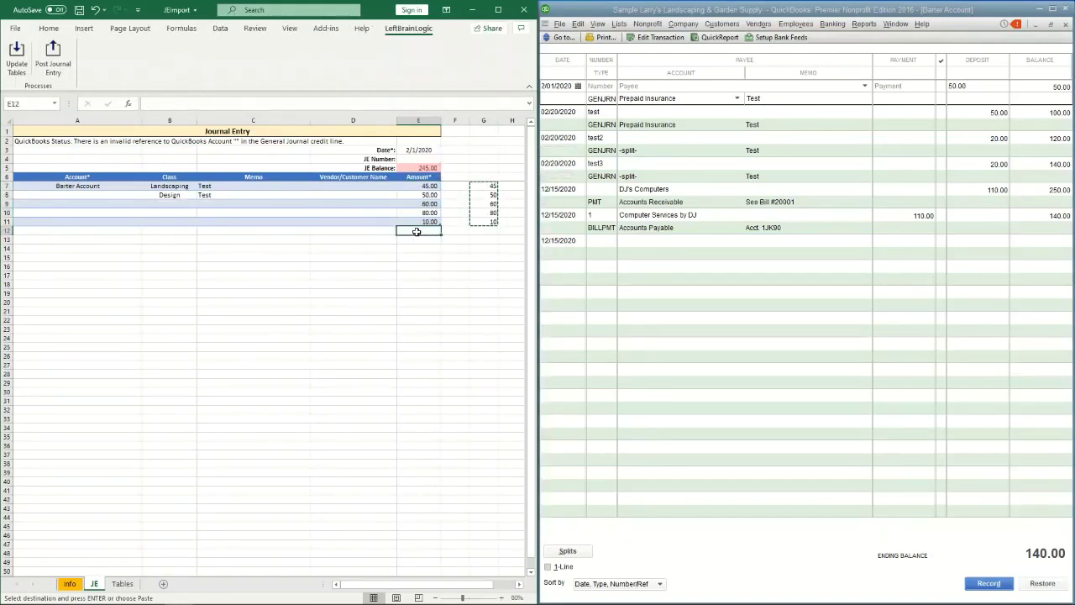
pyautogui.write('0')
pyautogui.press('Return')
pyautogui.write('=sum(')
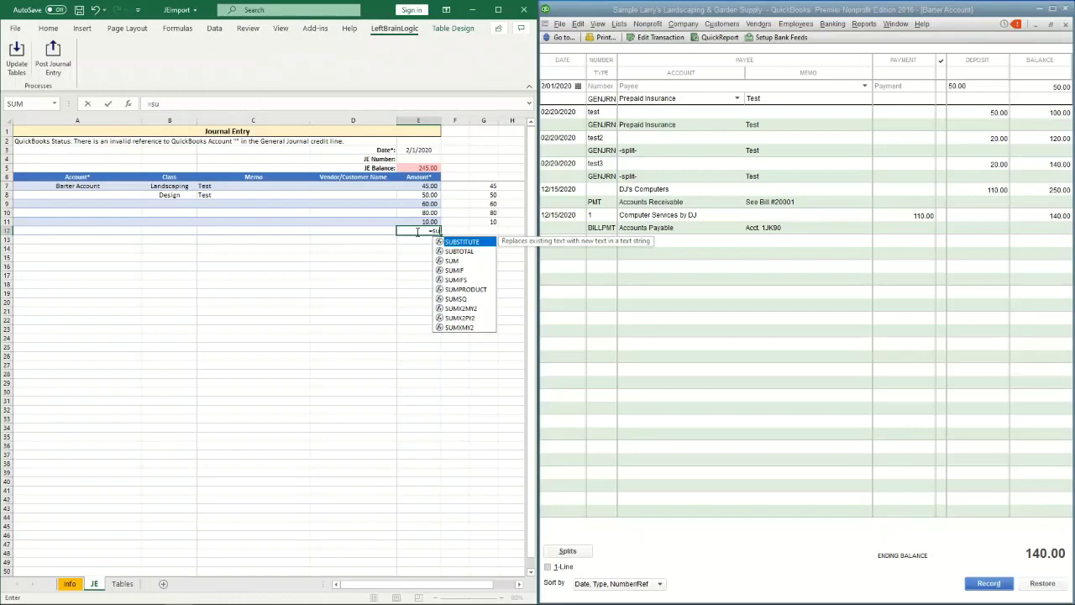
pyautogui.press('Up')
pyautogui.hotkey('shift', 'Up')
pyautogui.hotkey('shift', 'Up')
pyautogui.hotkey('shift', 'Up')
pyautogui.hotkey('shift', 'Up')
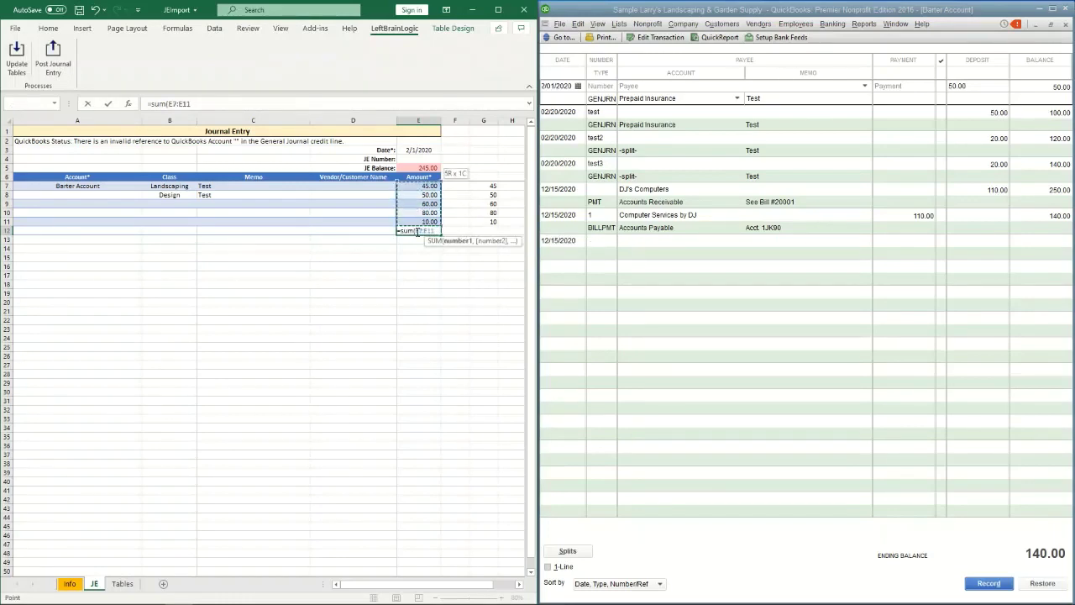
pyautogui.click(149, 104)
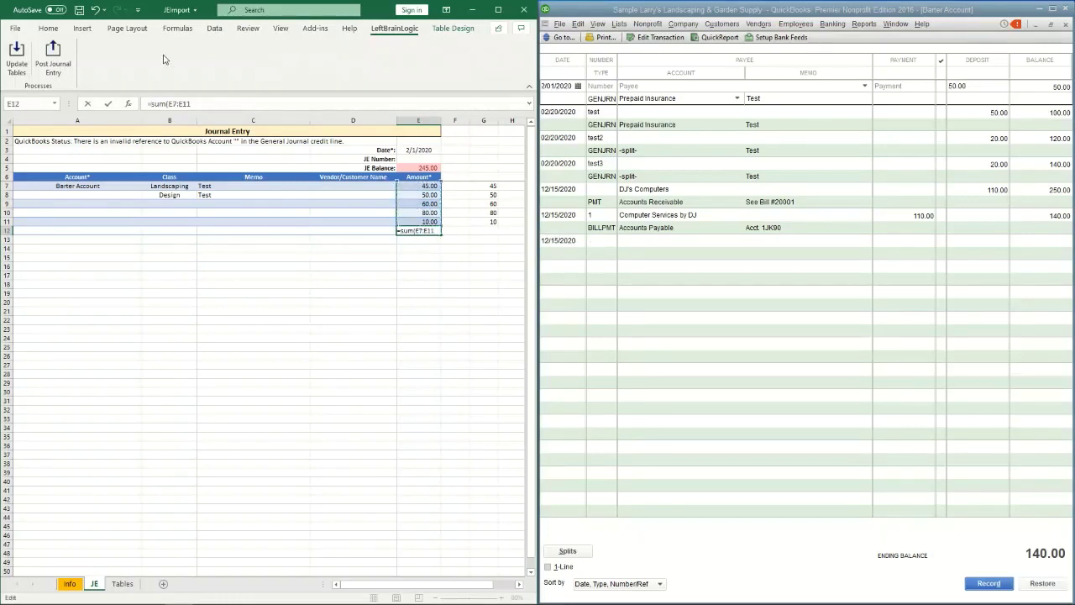
pyautogui.write('-')
pyautogui.press('Return')
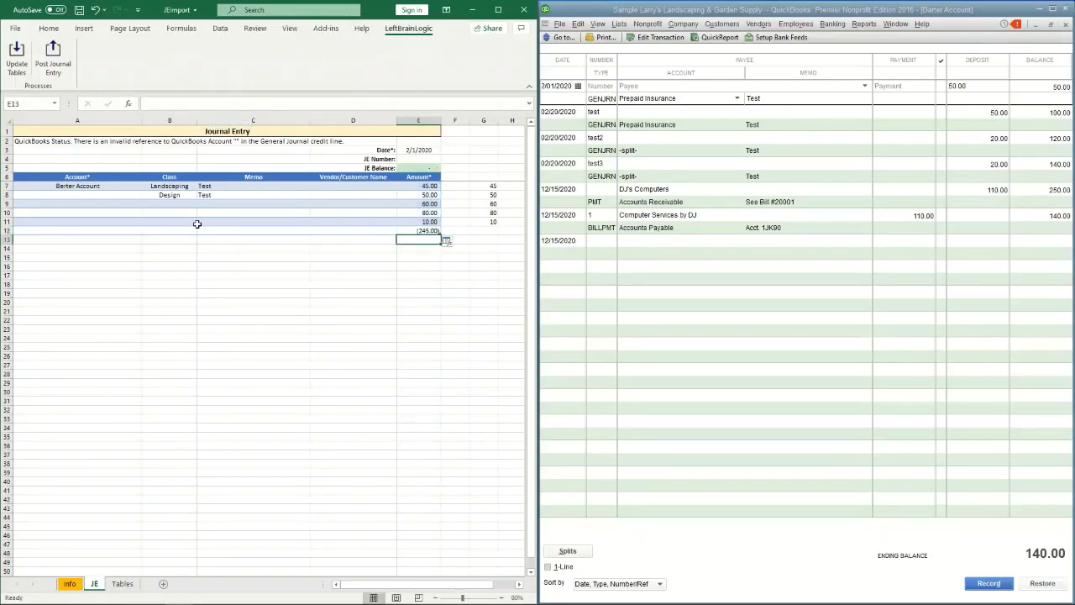
pyautogui.click(431, 186)
pyautogui.moveTo(429, 188); pyautogui.dragTo(427, 223)
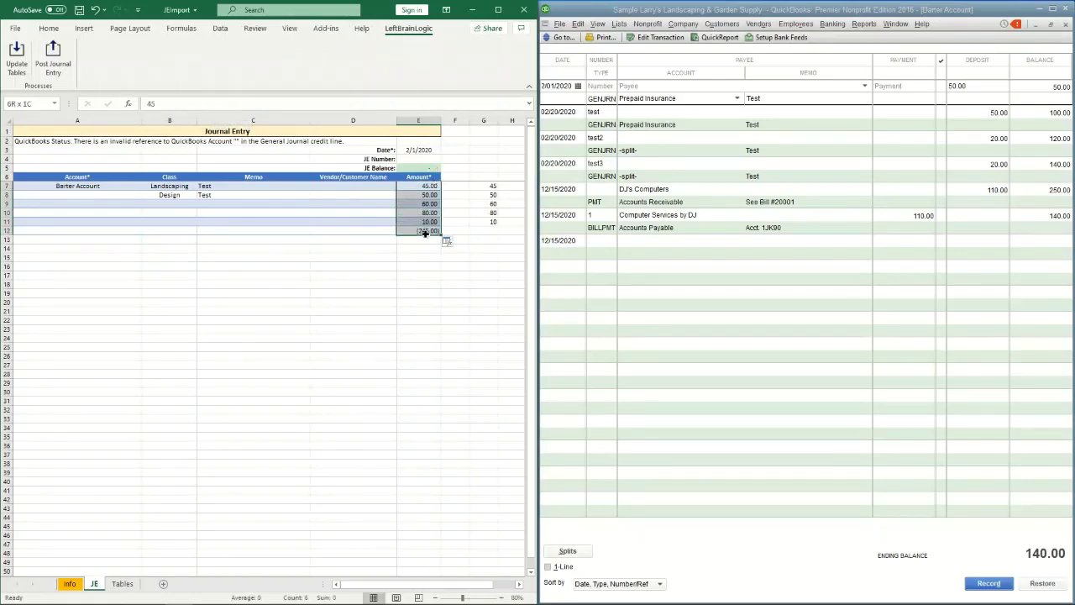
# Set the account of the second journal entry row (A8) to CalOil Card.
pyautogui.click(118, 207)
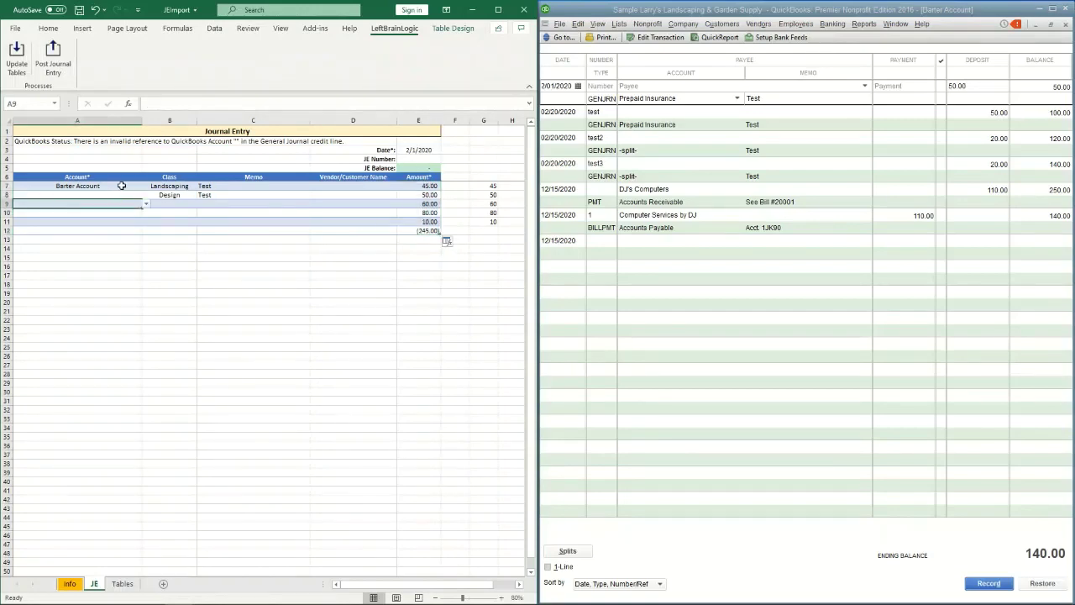
pyautogui.click(123, 186)
pyautogui.click(130, 194)
pyautogui.click(147, 195)
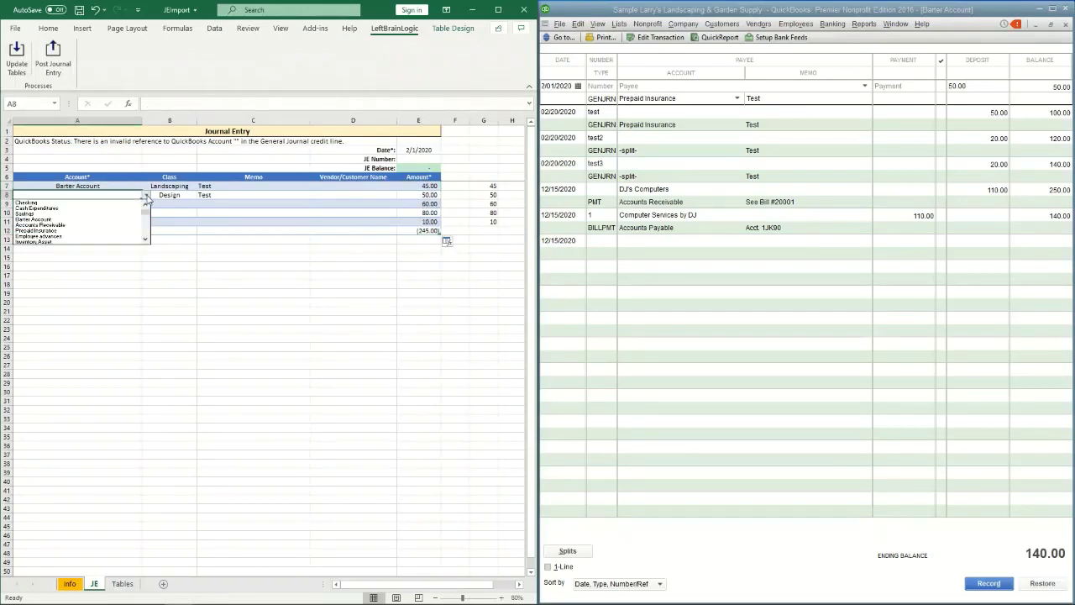
pyautogui.click(82, 226)
pyautogui.click(146, 194)
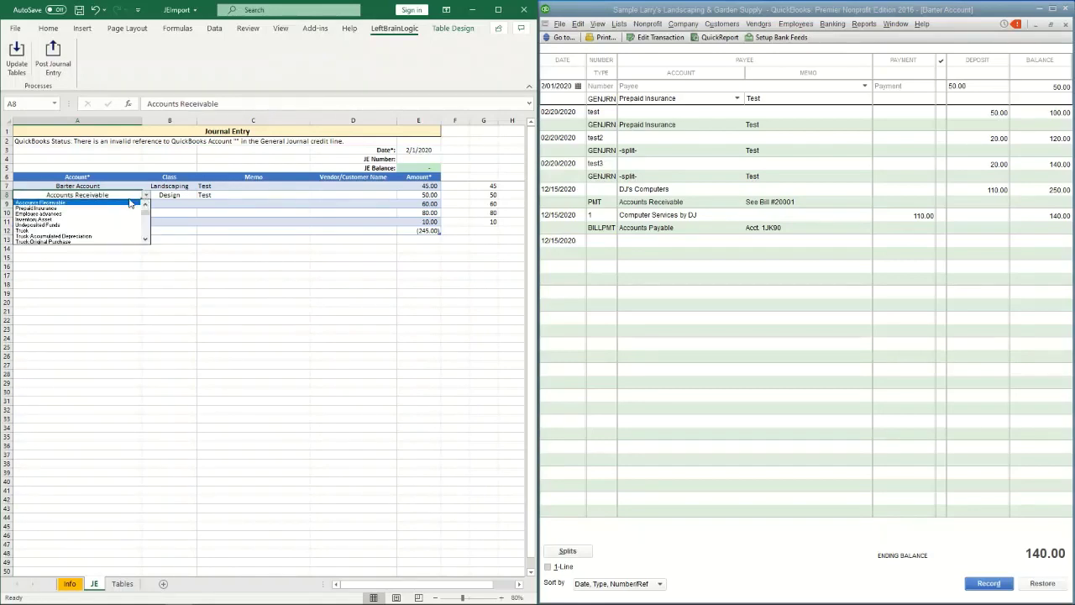
pyautogui.click(81, 226)
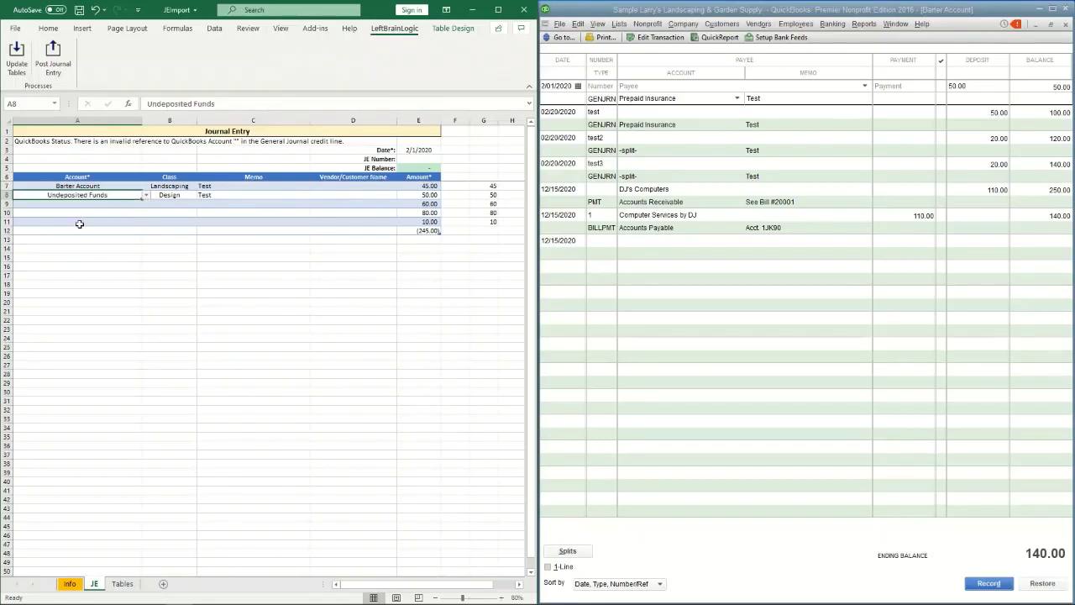
pyautogui.click(146, 195)
pyautogui.click(71, 231)
pyautogui.click(102, 205)
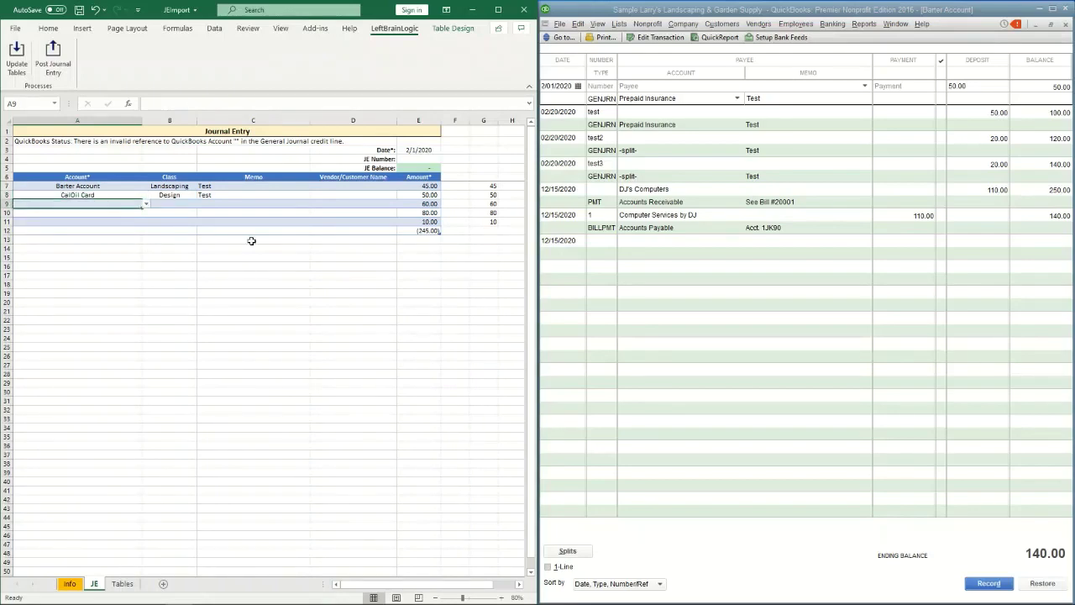
# Copy the CalOil Card account from A8 into the remaining journal entry rows, A9 to A12.
pyautogui.press('Up')
pyautogui.hotkey('ctrl', 'c')
pyautogui.hotkey('shift', 'Down')
pyautogui.hotkey('shift', 'Down')
pyautogui.hotkey('shift', 'Down')
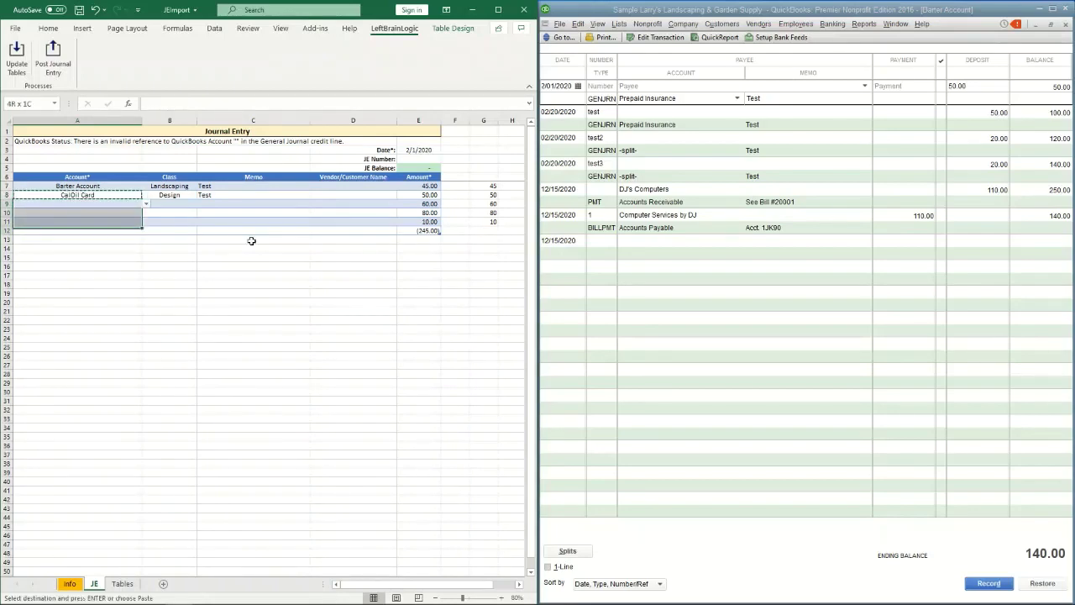
pyautogui.hotkey('ctrl', 'v')
pyautogui.press('Right')
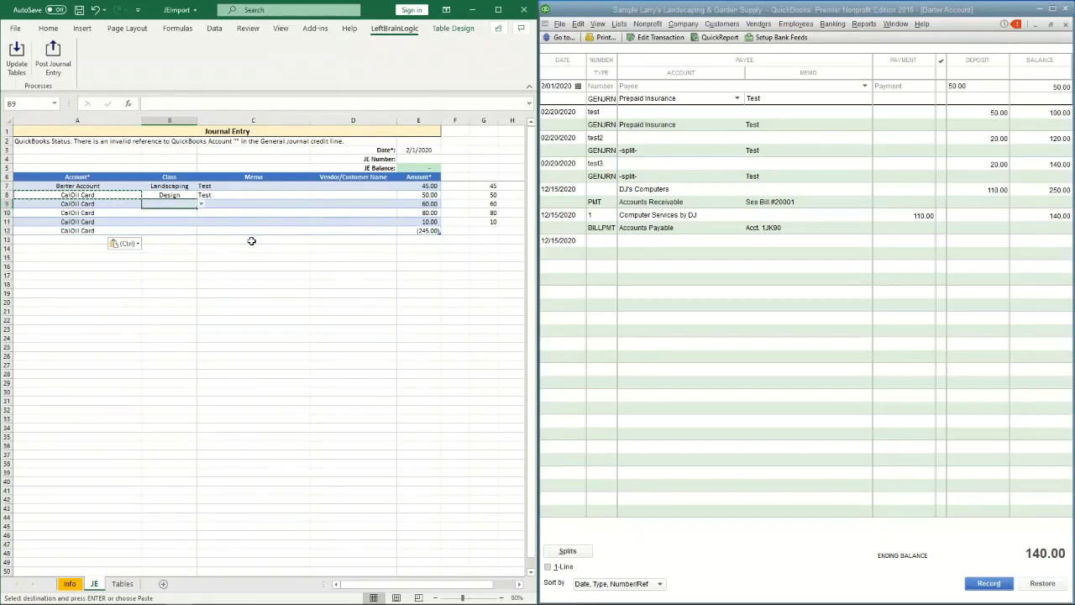
# Fill the memo "Test" from C8 down through C12.
pyautogui.press('Up')
pyautogui.press('Down')
pyautogui.press('Up')
pyautogui.press('Right')
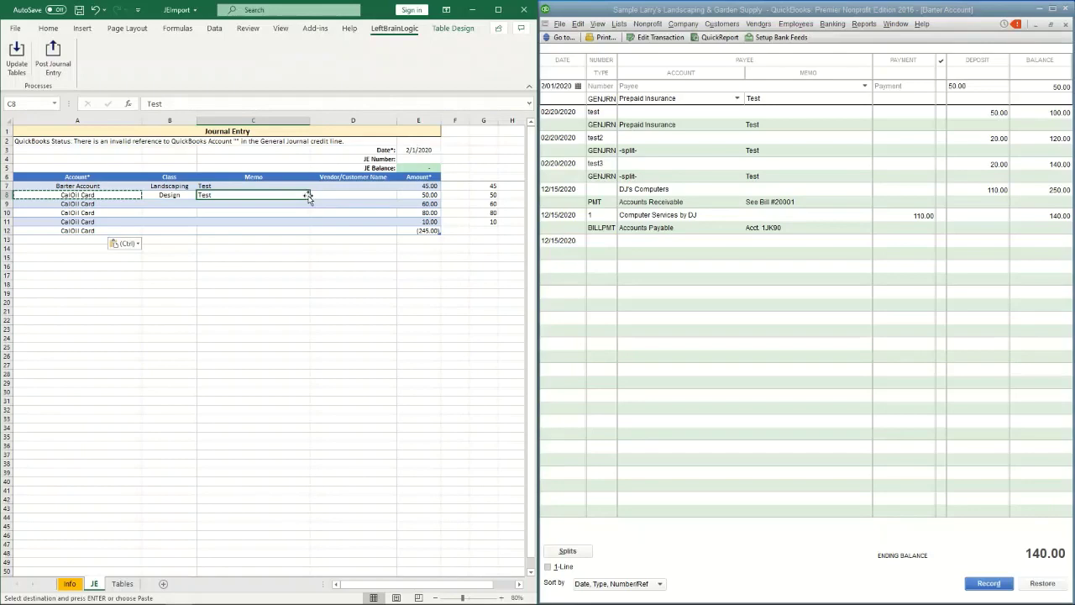
pyautogui.moveTo(309, 198); pyautogui.dragTo(312, 232)
pyautogui.click(377, 212)
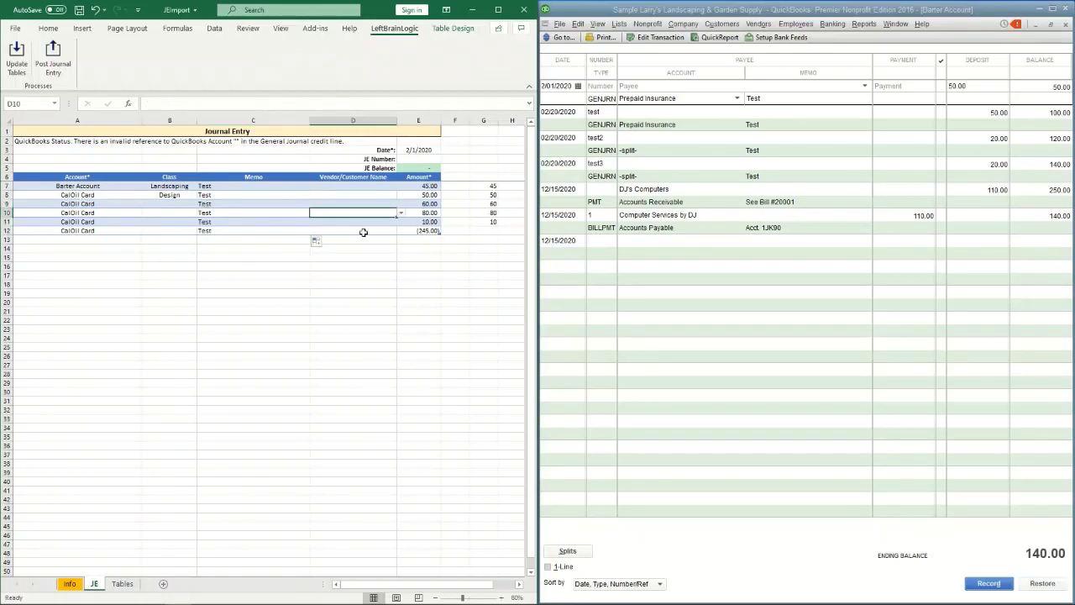
# Post the journal entry to QuickBooks and open the new 02/01/2020 split transaction from the Barter Account register.
pyautogui.click(59, 64)
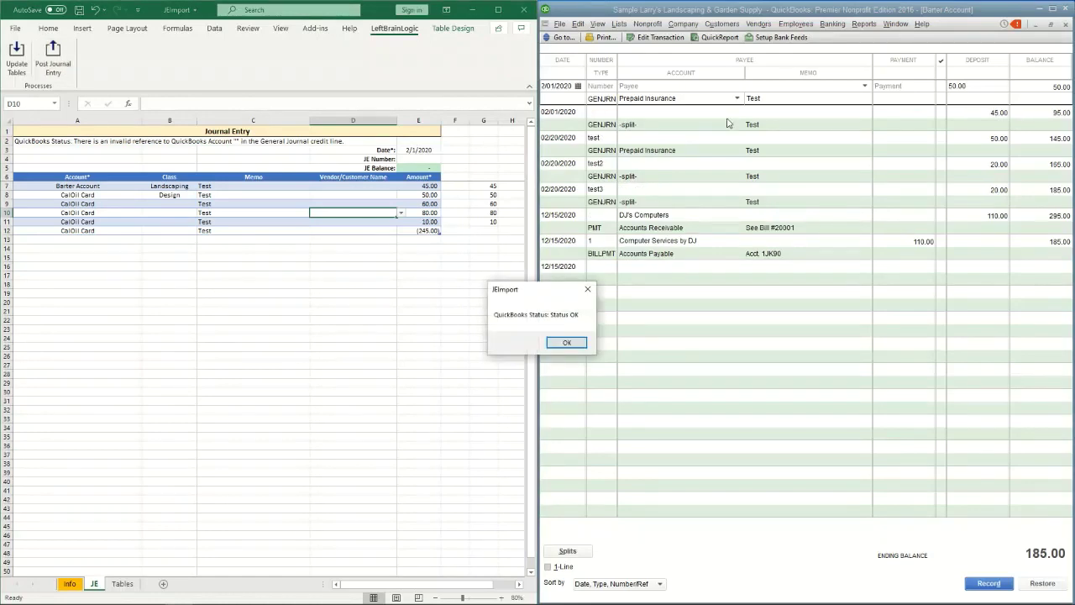
pyautogui.click(566, 342)
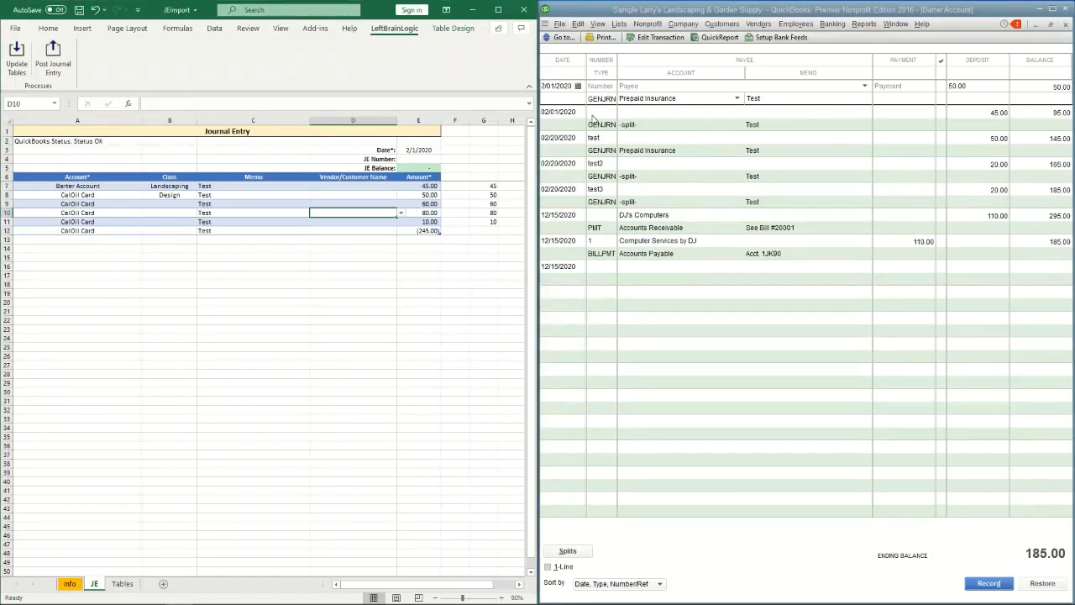
pyautogui.doubleClick(556, 119)
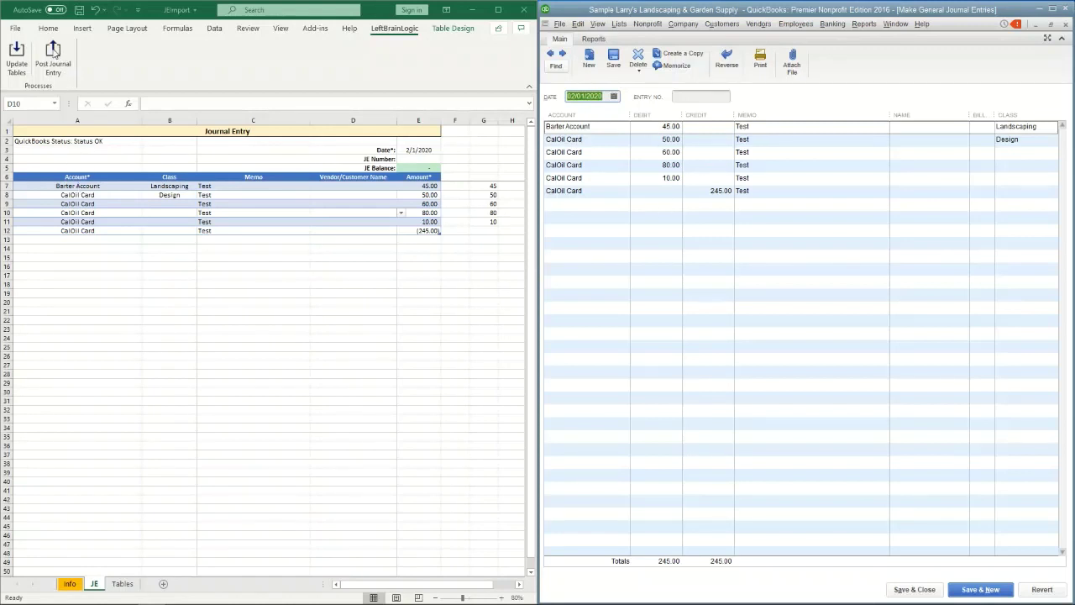
pyautogui.click(547, 279)
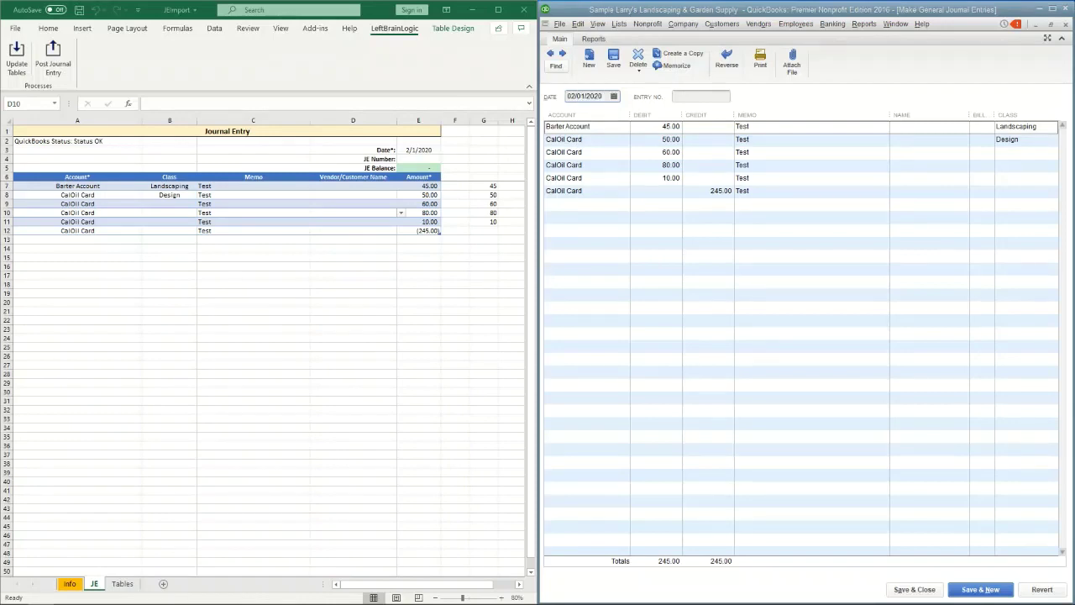